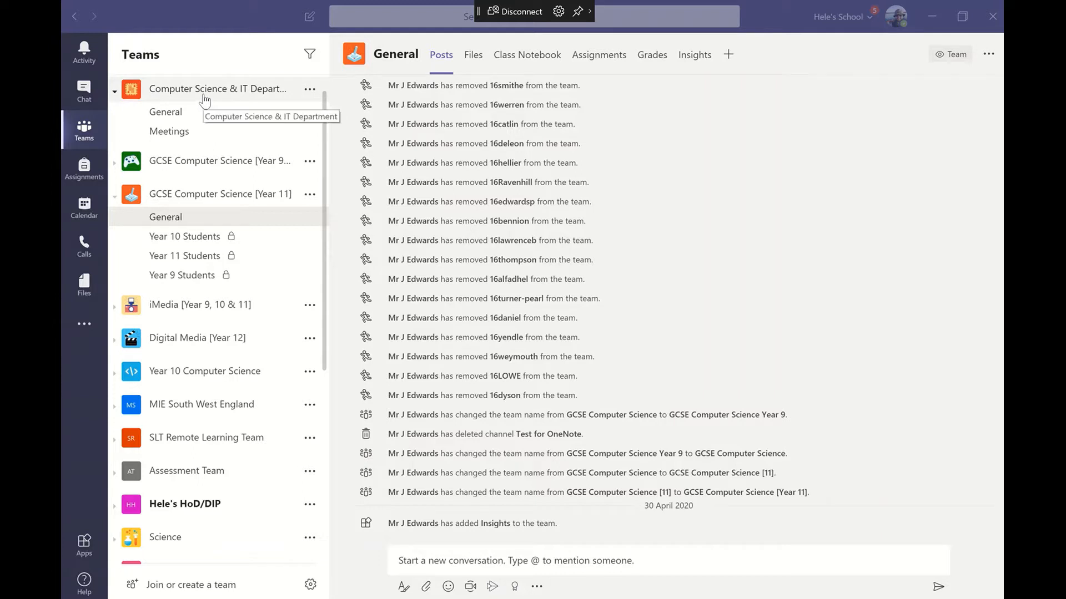
Step: Open the assignments of the GCSE Computer Science [Year 11] General channel and expand the marked and draft lists
{"action": "left_click", "coordinate": [245, 220]}
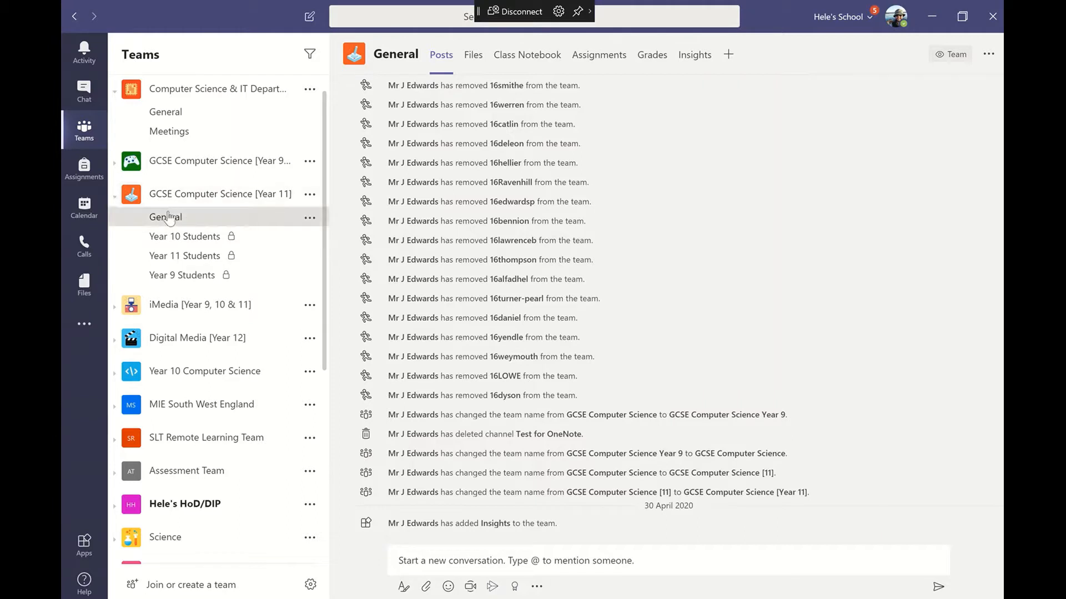
{"action": "left_click", "coordinate": [601, 58]}
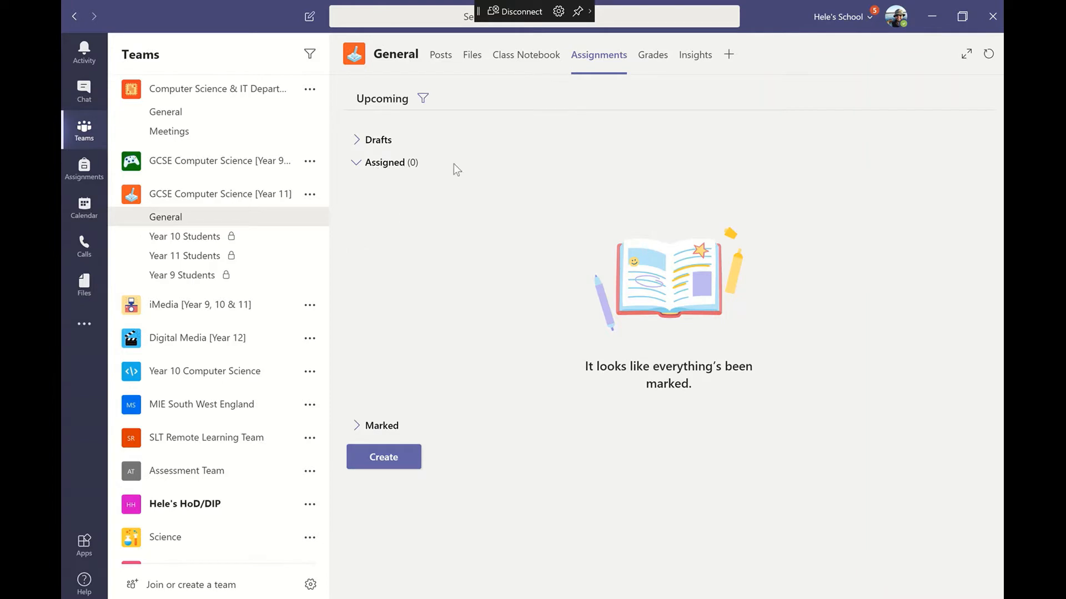
{"action": "left_click", "coordinate": [358, 427]}
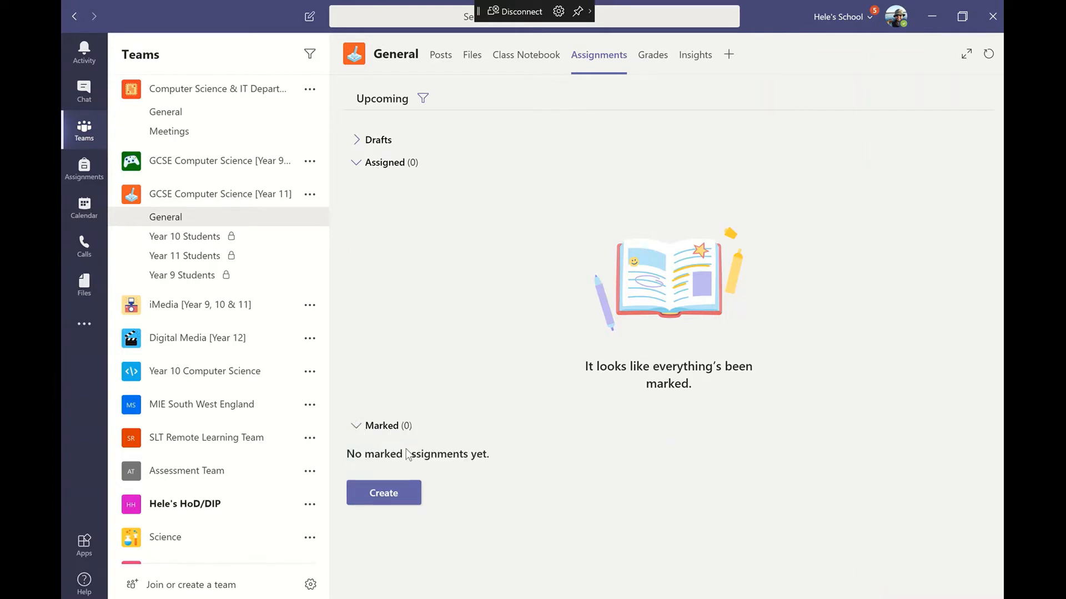
{"action": "left_click", "coordinate": [357, 140]}
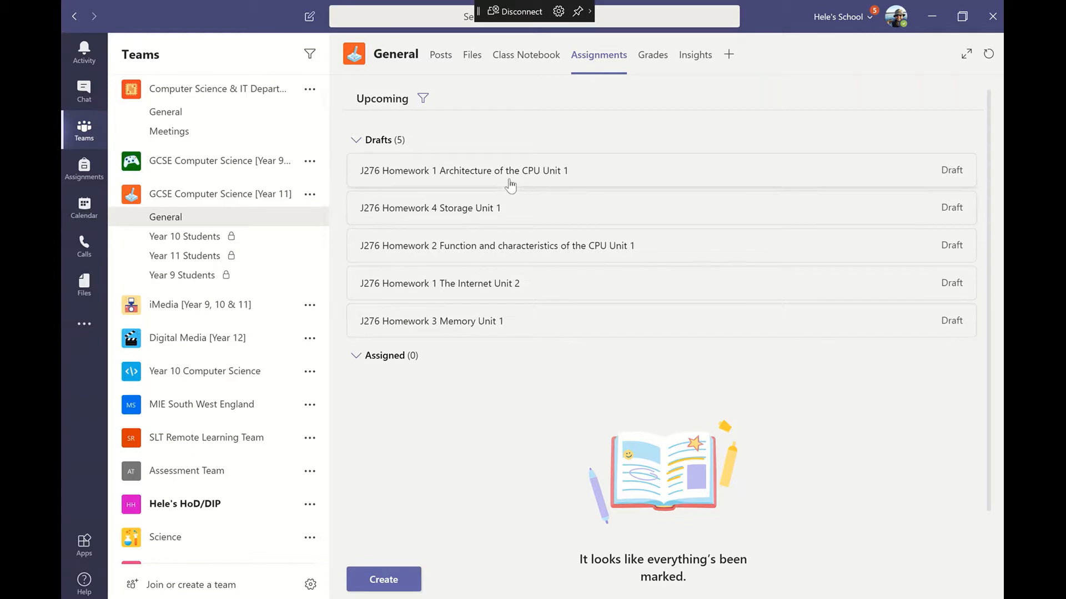
Step: Create an assignment from the existing Teaching and Learning Homework in the Test term 6 class and discard the copy
{"action": "left_click", "coordinate": [388, 590]}
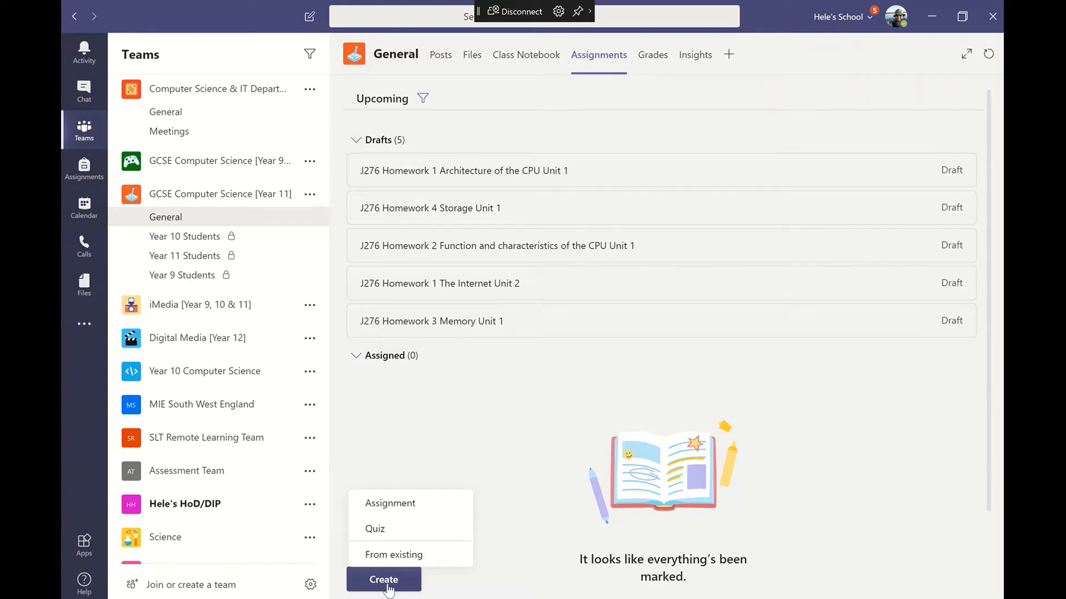
{"action": "left_click", "coordinate": [383, 555]}
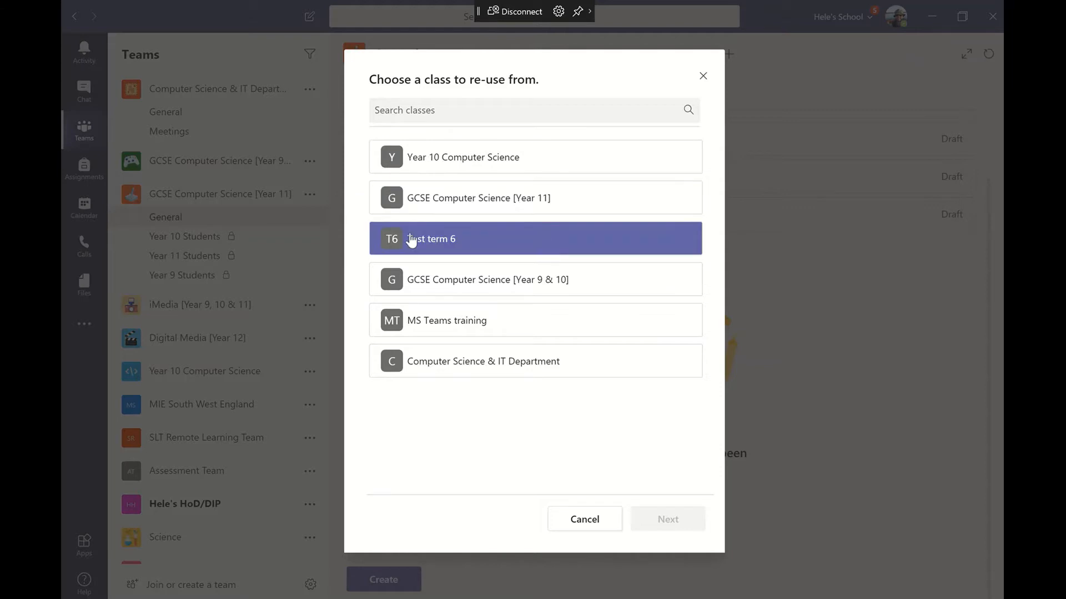
{"action": "left_click", "coordinate": [434, 240]}
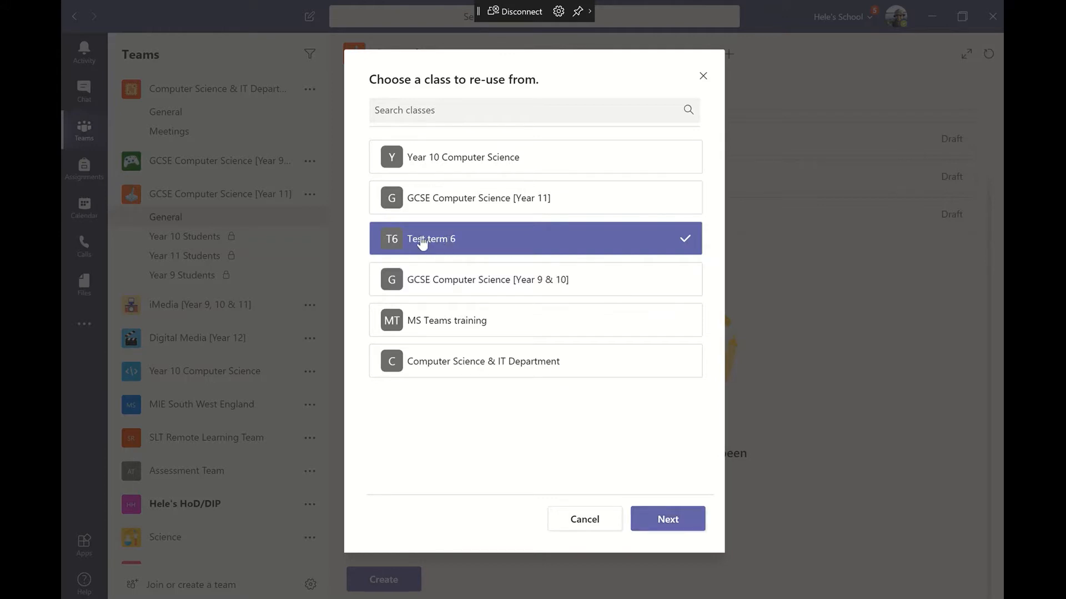
{"action": "left_click", "coordinate": [658, 520]}
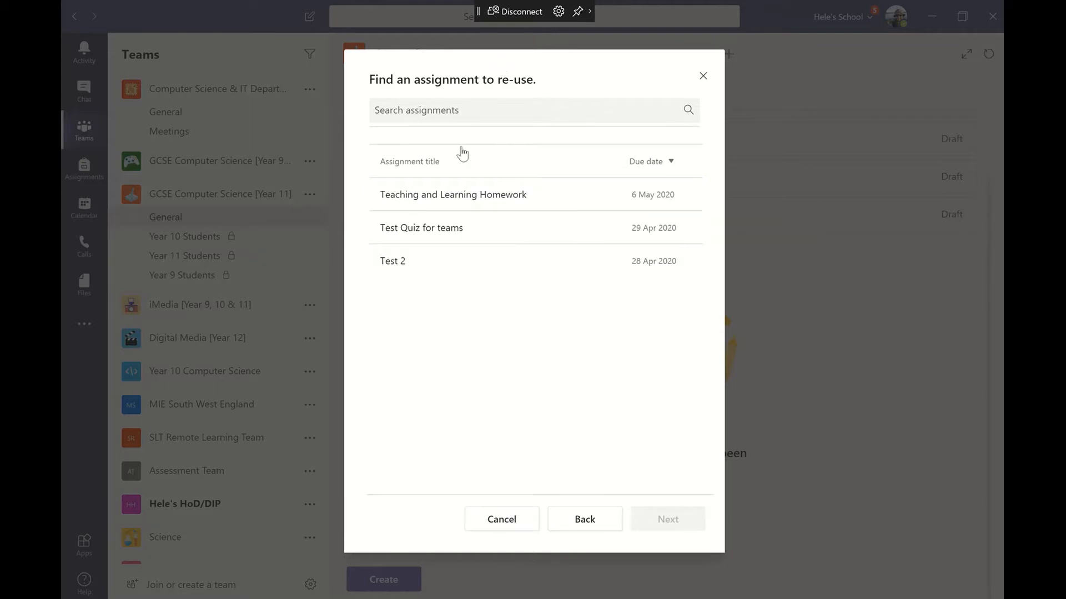
{"action": "left_click", "coordinate": [465, 199]}
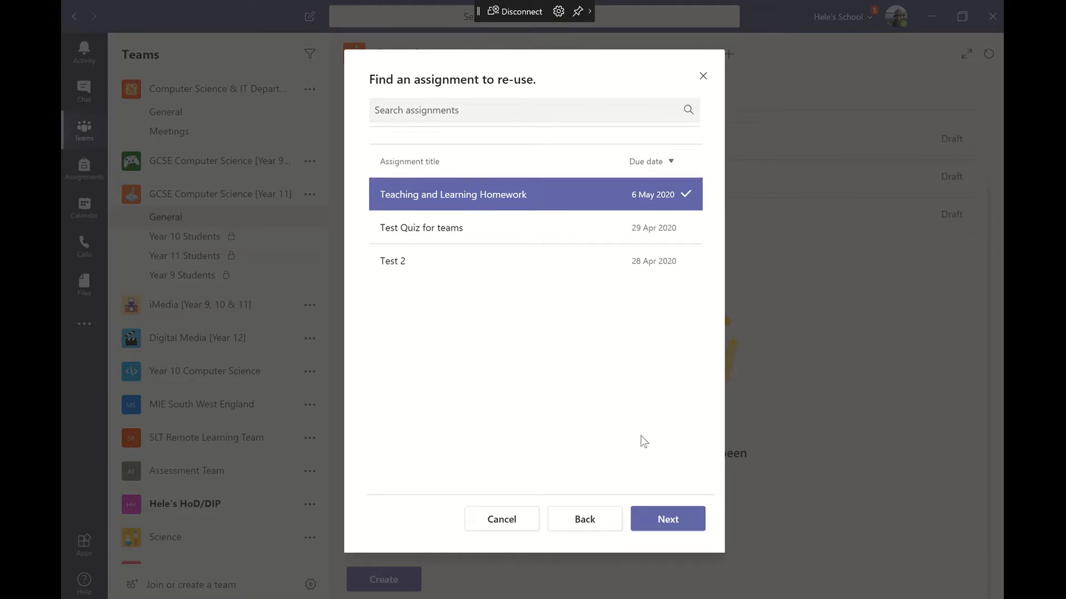
{"action": "left_click", "coordinate": [668, 521]}
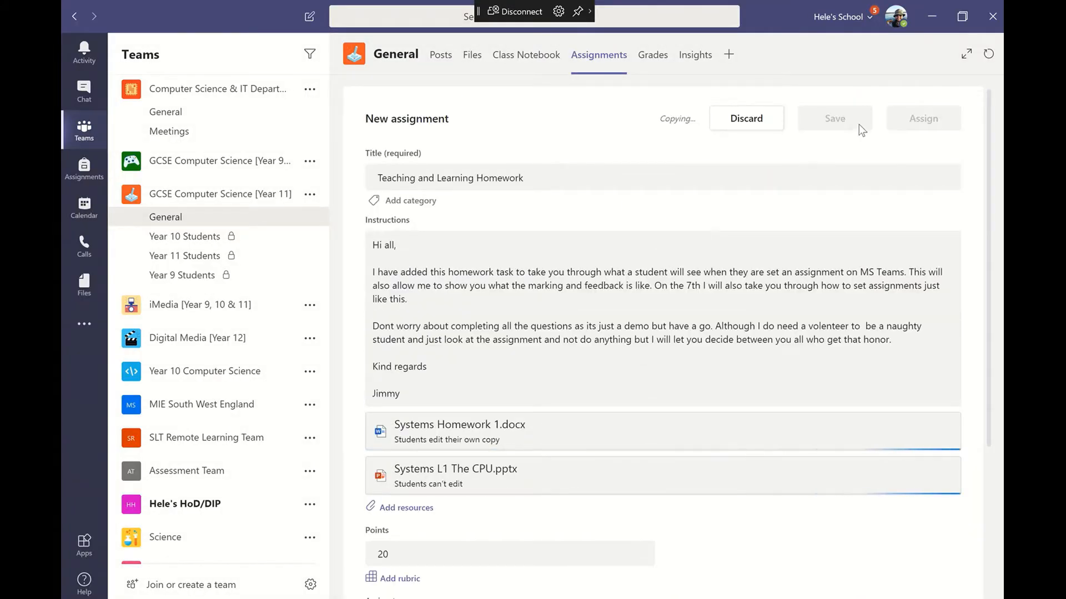
{"action": "left_click", "coordinate": [734, 126]}
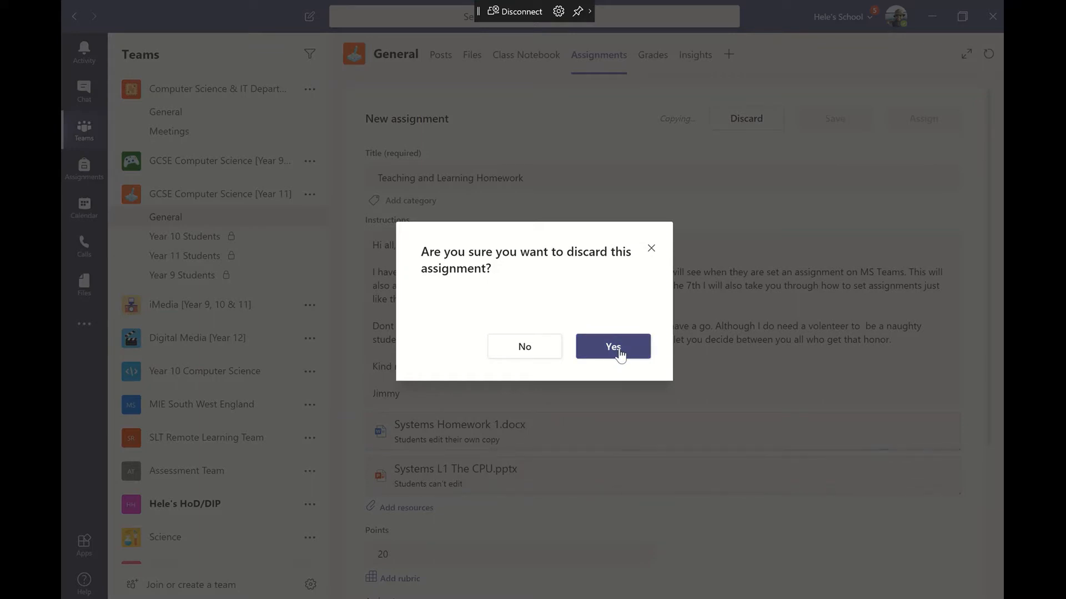
{"action": "left_click", "coordinate": [615, 348]}
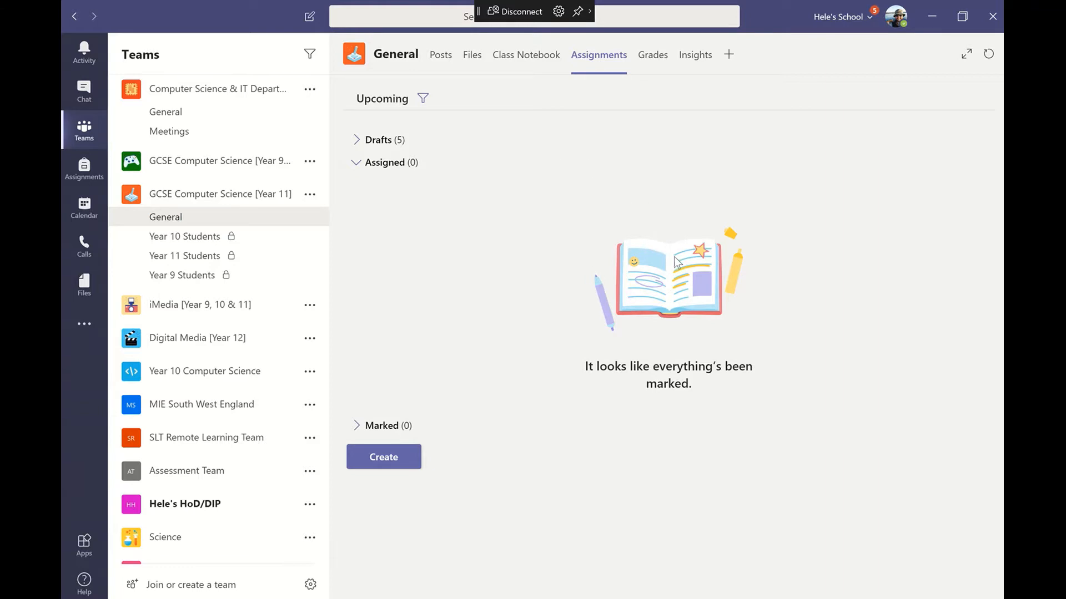
Step: View the forms available for creating a quiz assignment and close the list without choosing one
{"action": "left_click", "coordinate": [383, 459]}
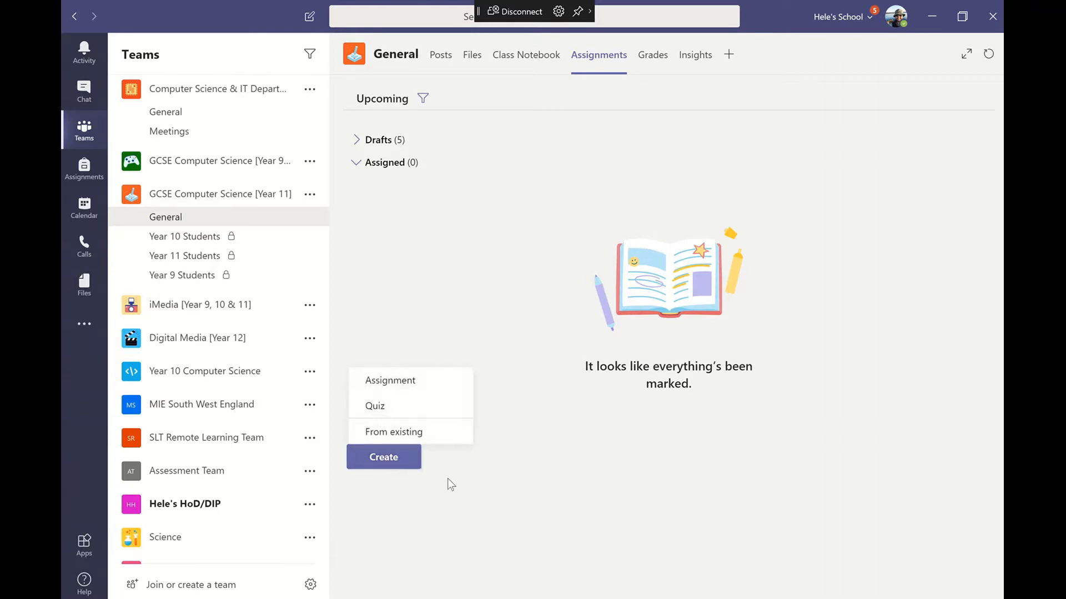
{"action": "left_click", "coordinate": [393, 408]}
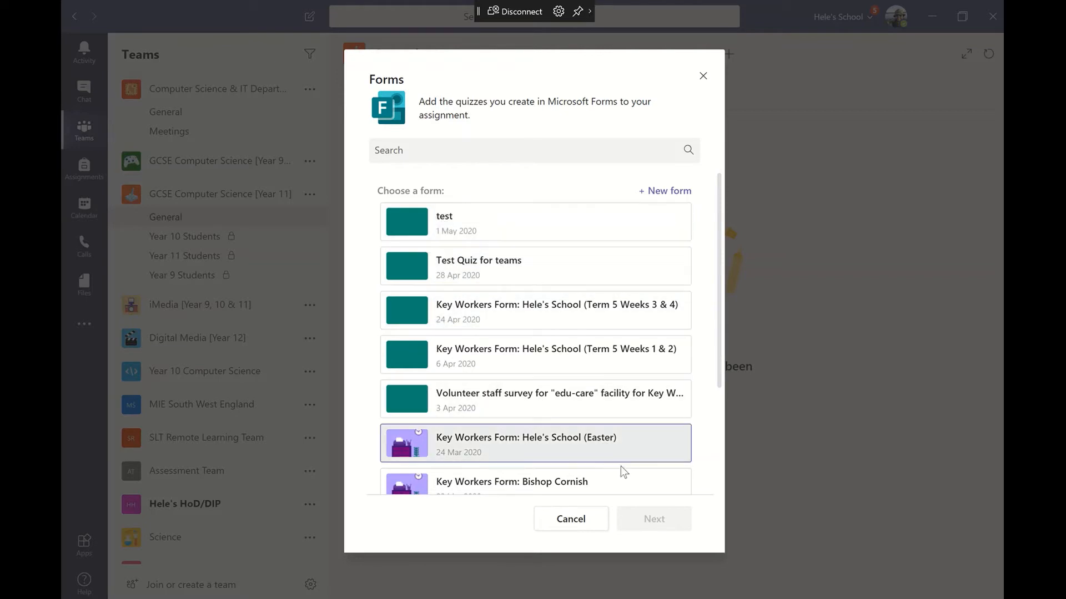
{"action": "left_click", "coordinate": [702, 77]}
Step: Start a blank new assignment and open its category and instructions fields without entering anything
{"action": "left_click", "coordinate": [416, 461]}
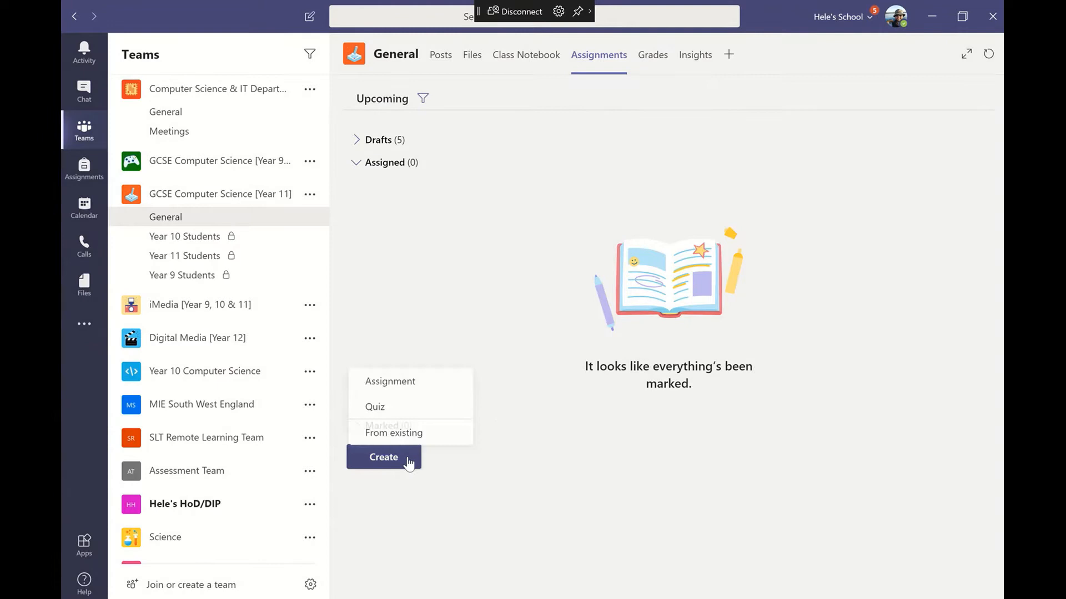
{"action": "left_click", "coordinate": [397, 383]}
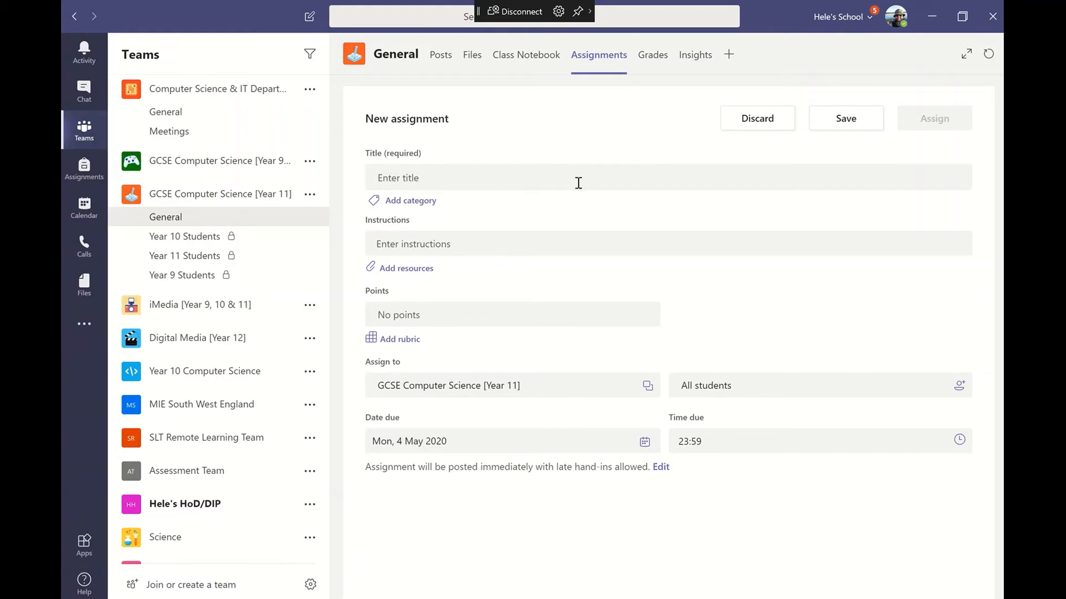
{"action": "left_click", "coordinate": [409, 206]}
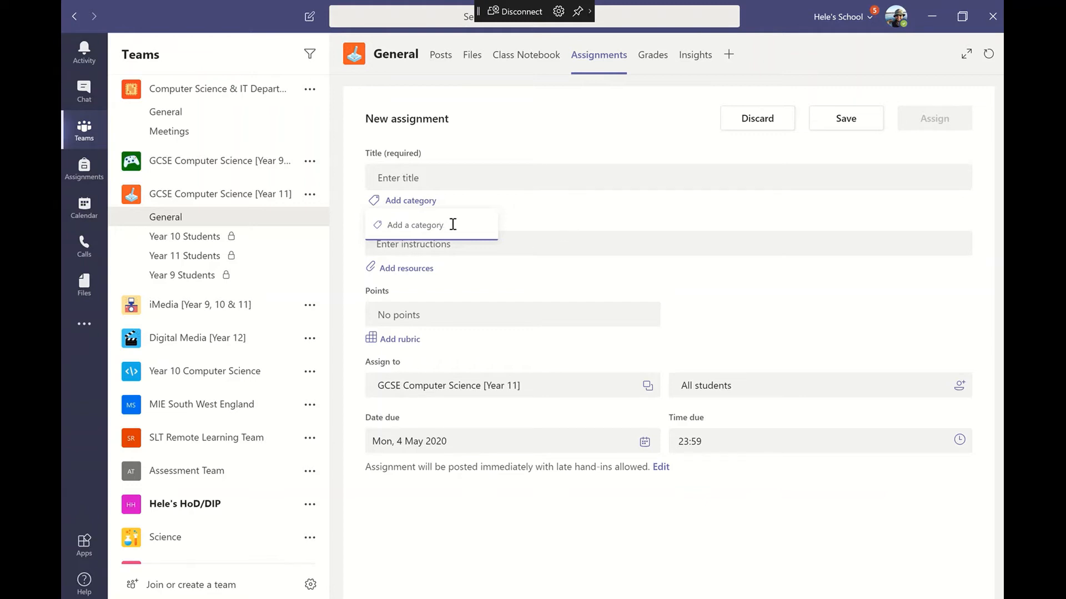
{"action": "left_click", "coordinate": [554, 198]}
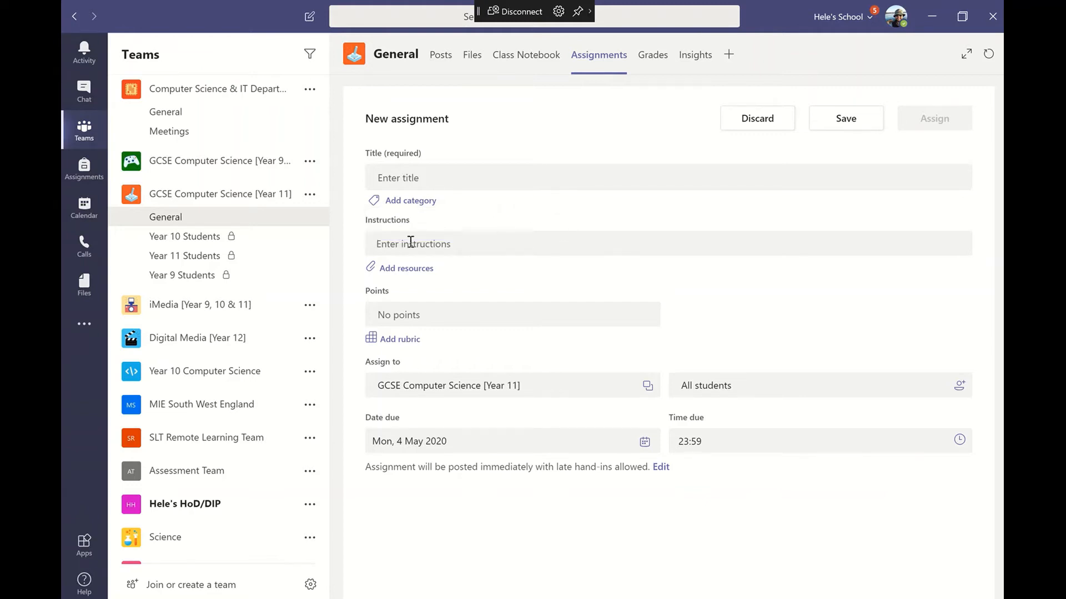
{"action": "left_click", "coordinate": [389, 246]}
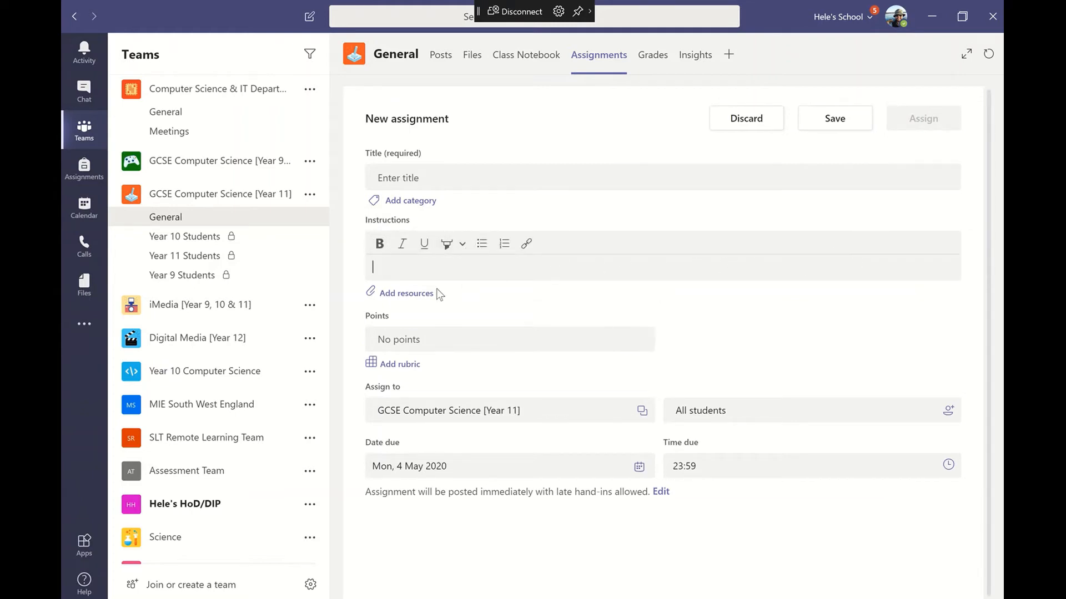
Step: Browse the resources of the GCSE Computer Science [Year 11] team through Class Materials, Year 11 and Unit 1 to the L1 The CPU folder
{"action": "left_click", "coordinate": [416, 295]}
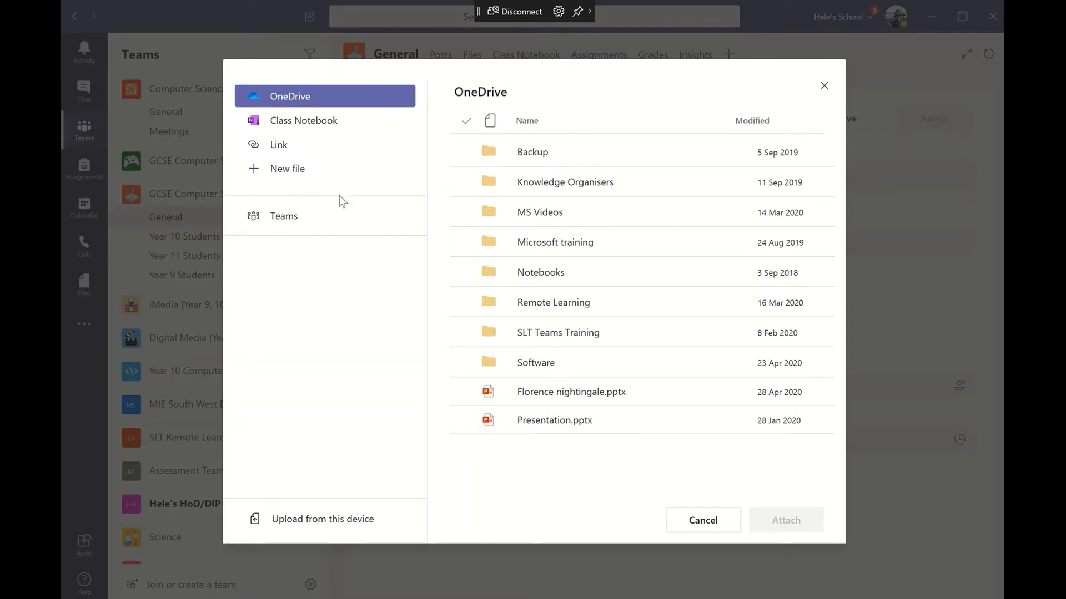
{"action": "left_click", "coordinate": [295, 220]}
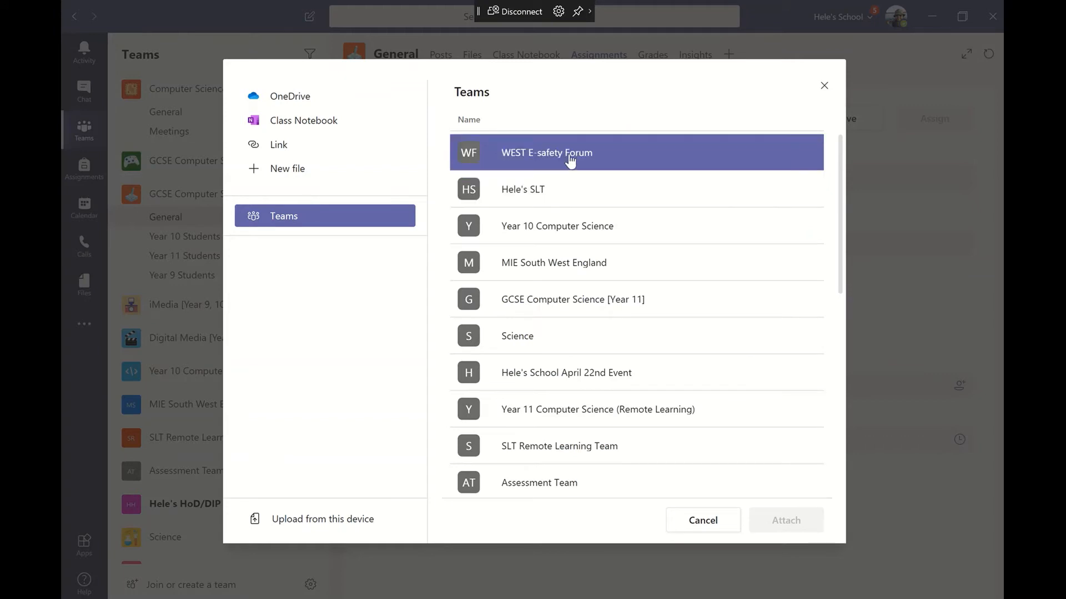
{"action": "scroll", "coordinate": [579, 210], "scroll_direction": "down", "scroll_amount": 1}
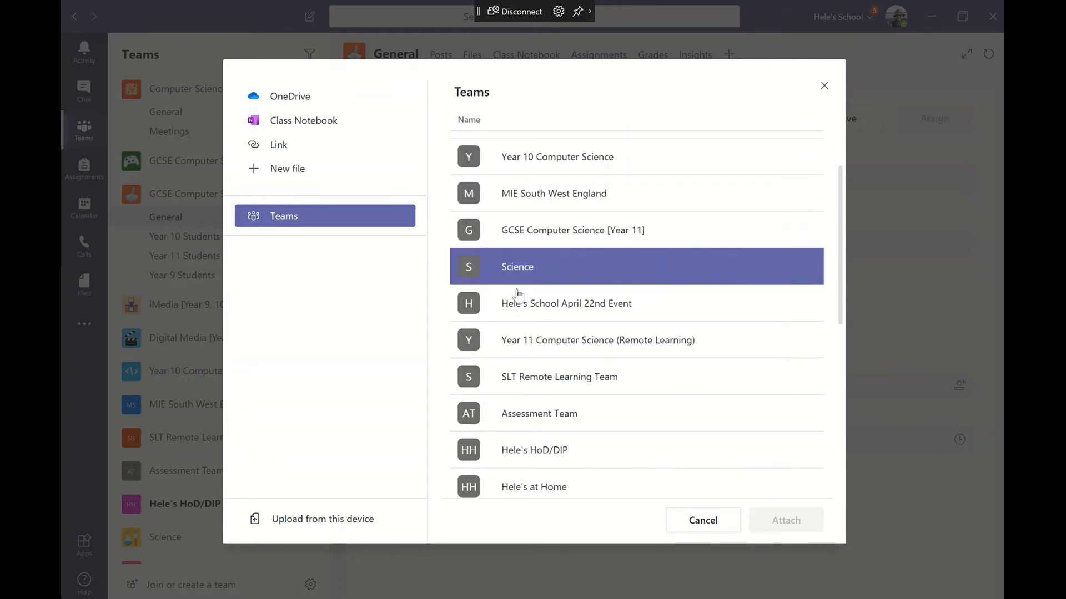
{"action": "scroll", "coordinate": [580, 213], "scroll_direction": "down", "scroll_amount": 1}
{"action": "scroll", "coordinate": [581, 216], "scroll_direction": "down", "scroll_amount": 2}
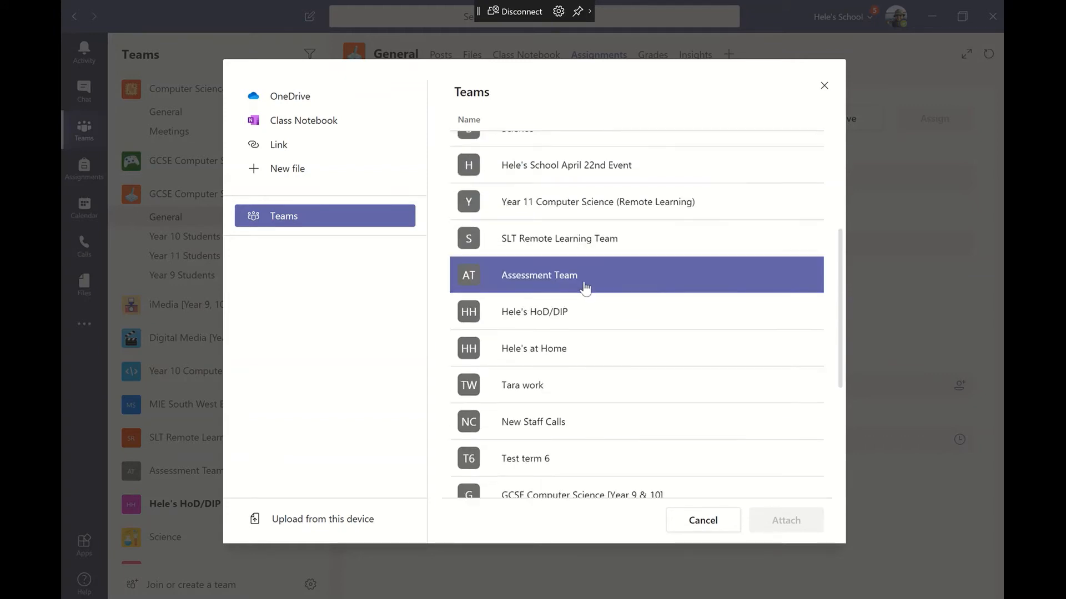
{"action": "scroll", "coordinate": [583, 283], "scroll_direction": "up", "scroll_amount": 3}
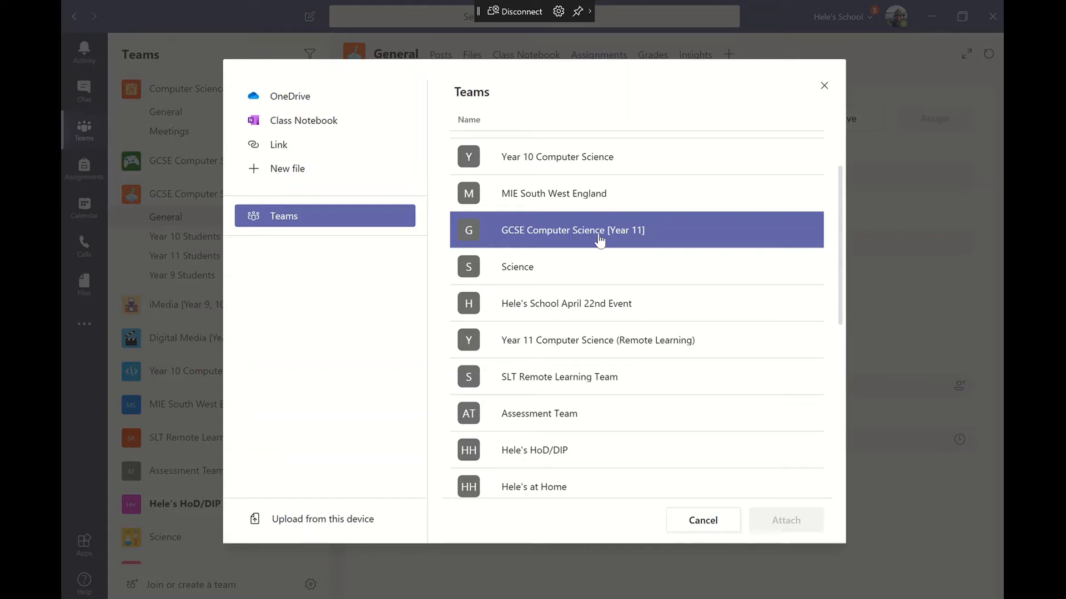
{"action": "left_click", "coordinate": [573, 240]}
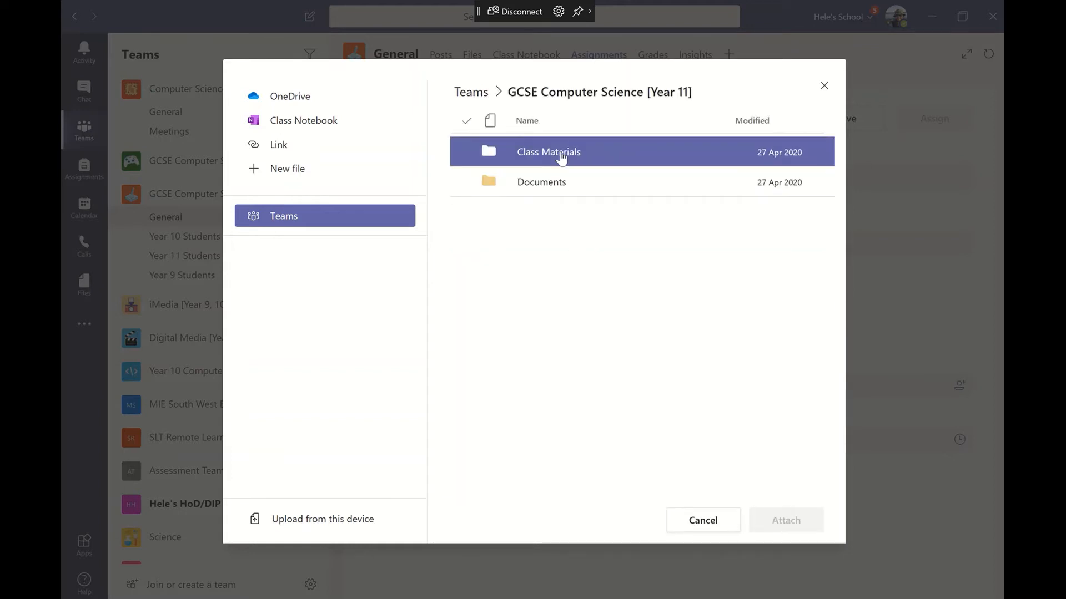
{"action": "left_click", "coordinate": [562, 157]}
{"action": "left_click", "coordinate": [542, 161]}
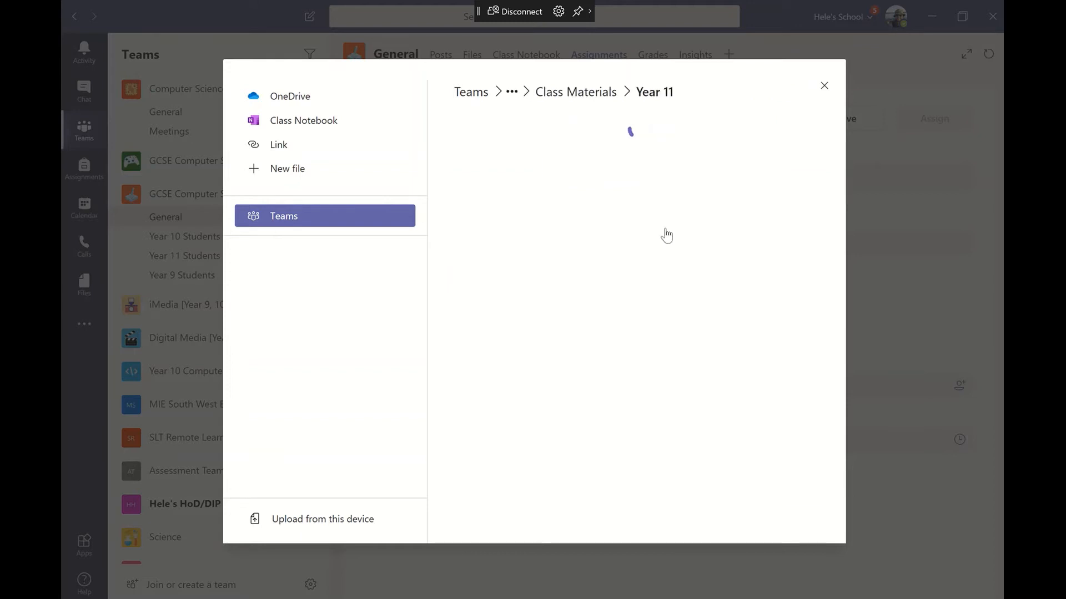
{"action": "left_click", "coordinate": [575, 161]}
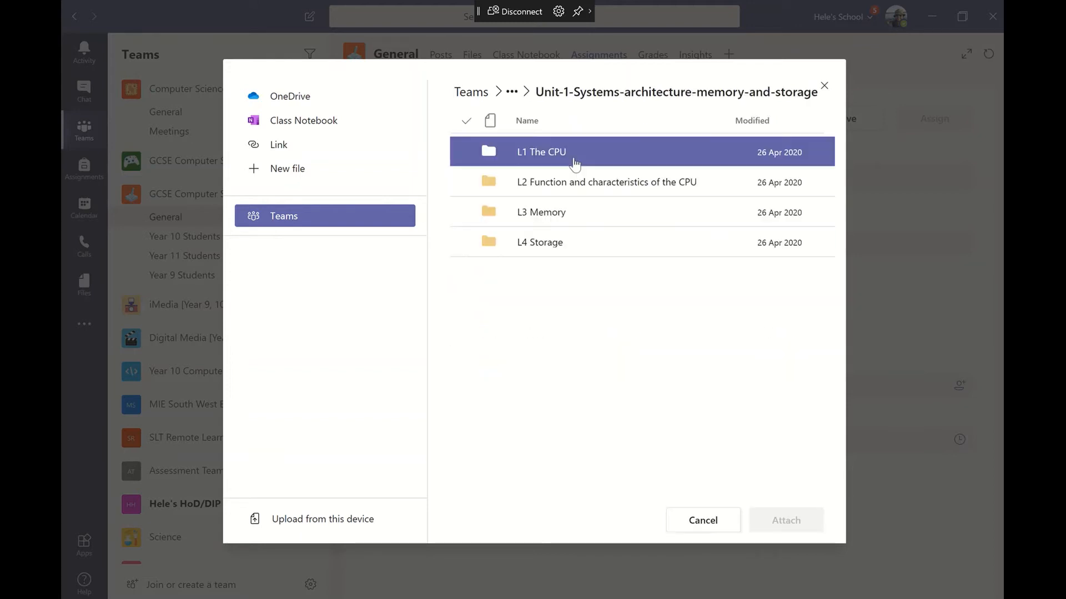
{"action": "left_click", "coordinate": [551, 161]}
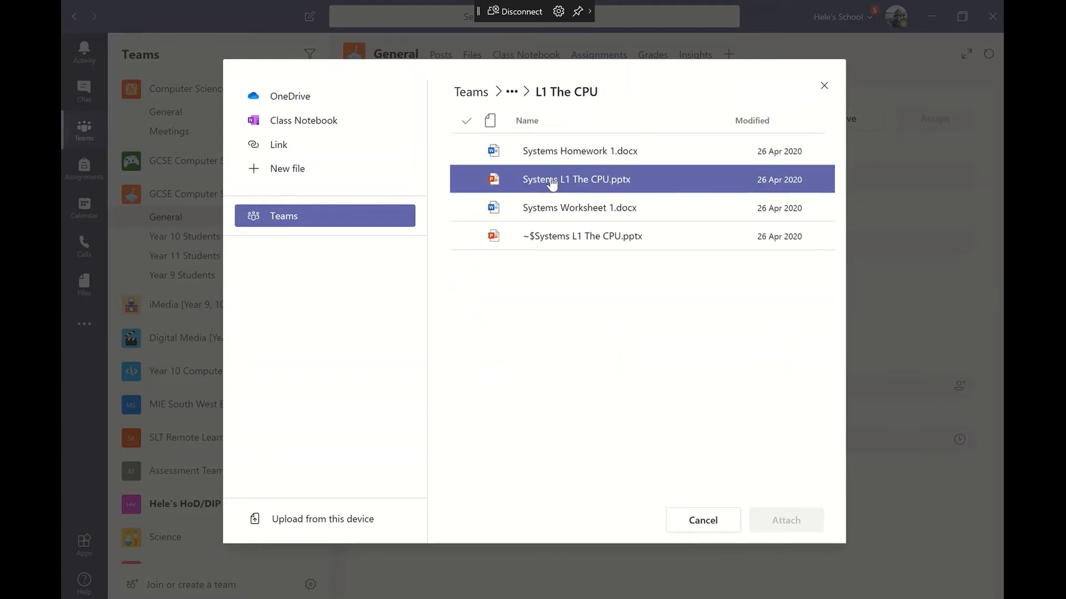
Step: Attach Systems L1 The CPU.pptx and Systems Homework 1.docx to the new assignment
{"action": "left_click", "coordinate": [517, 186]}
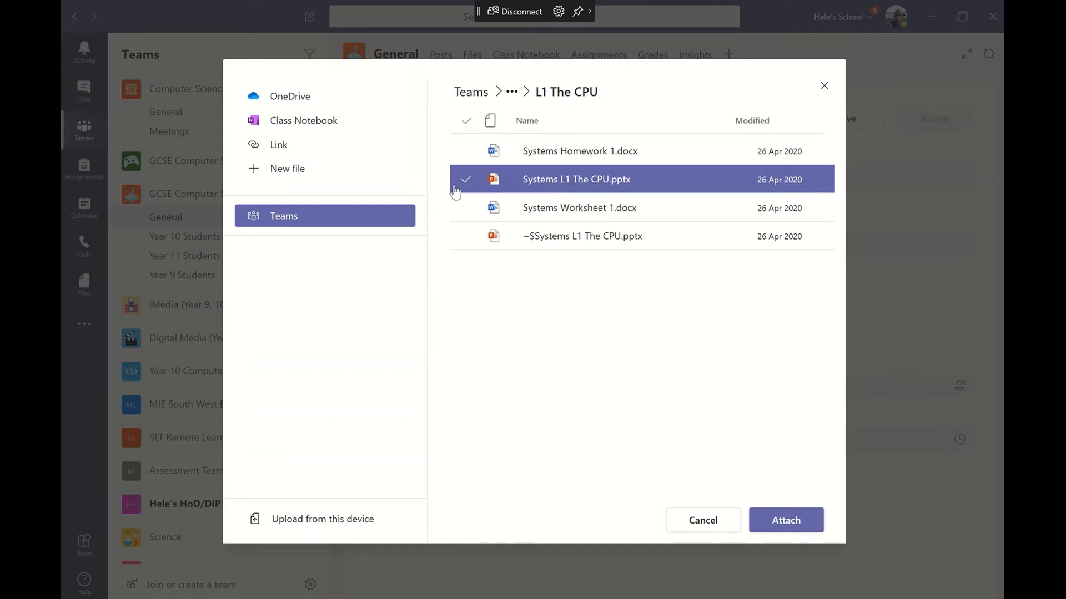
{"action": "left_click", "coordinate": [551, 162]}
{"action": "left_click", "coordinate": [785, 523]}
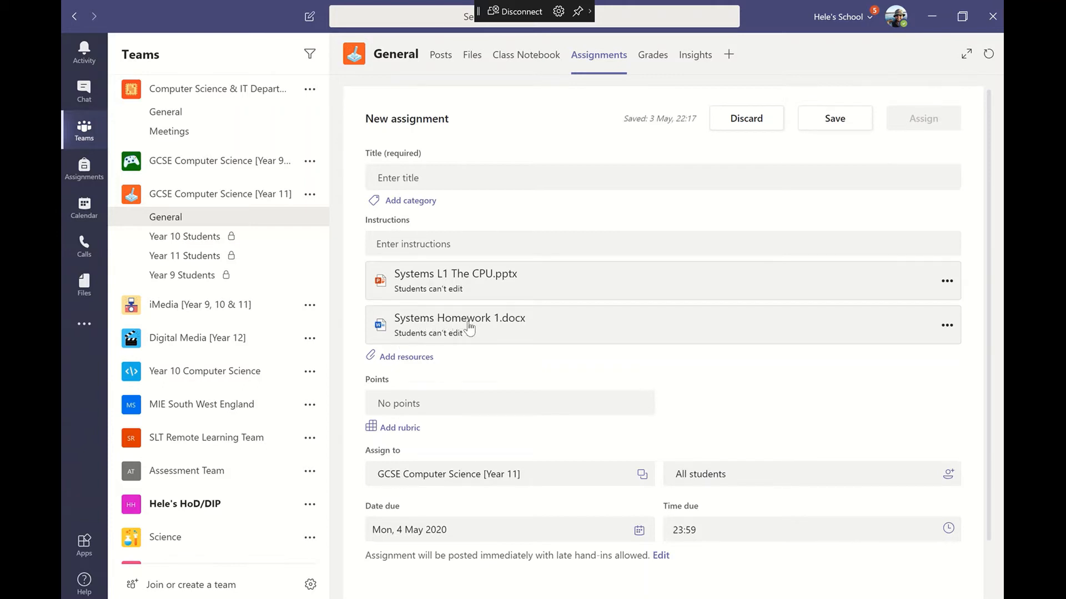
Step: Let students edit their own copy of Systems Homework 1.docx and set the assignment's points to 20
{"action": "left_click", "coordinate": [947, 327]}
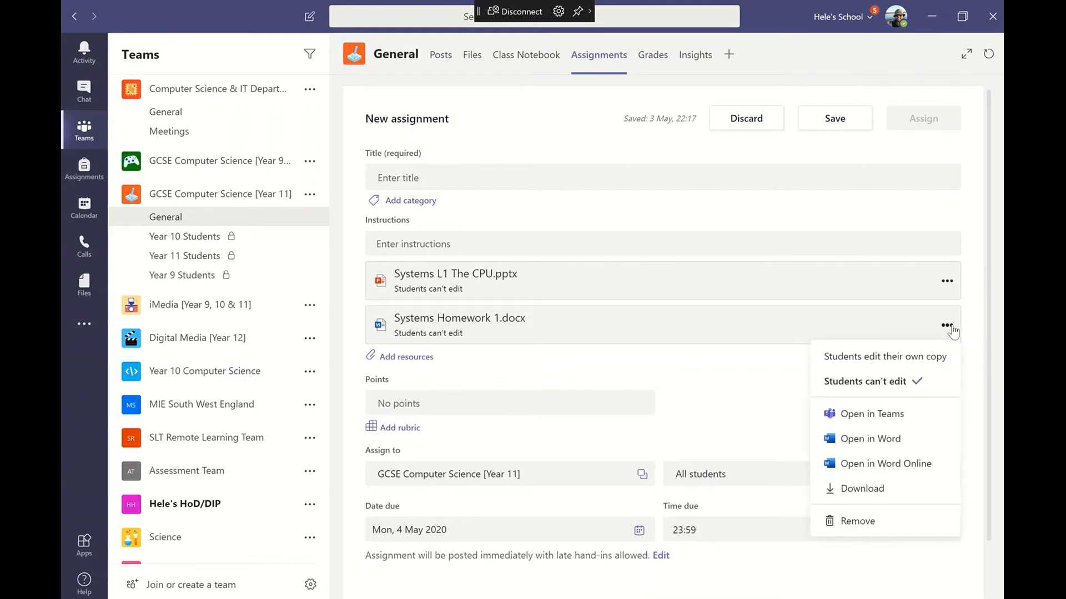
{"action": "left_click", "coordinate": [919, 359]}
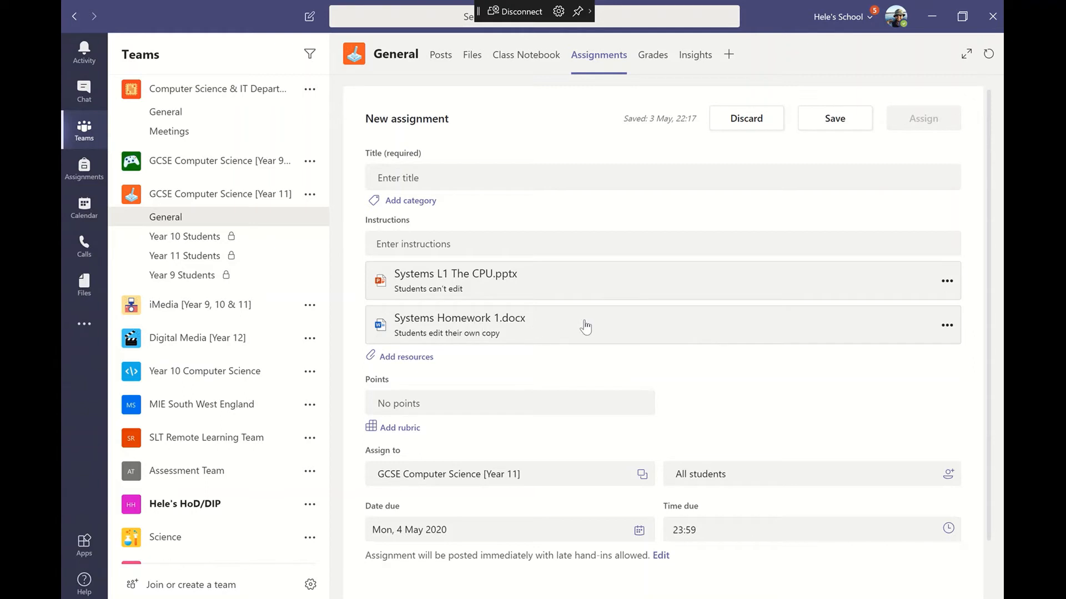
{"action": "left_click", "coordinate": [381, 401]}
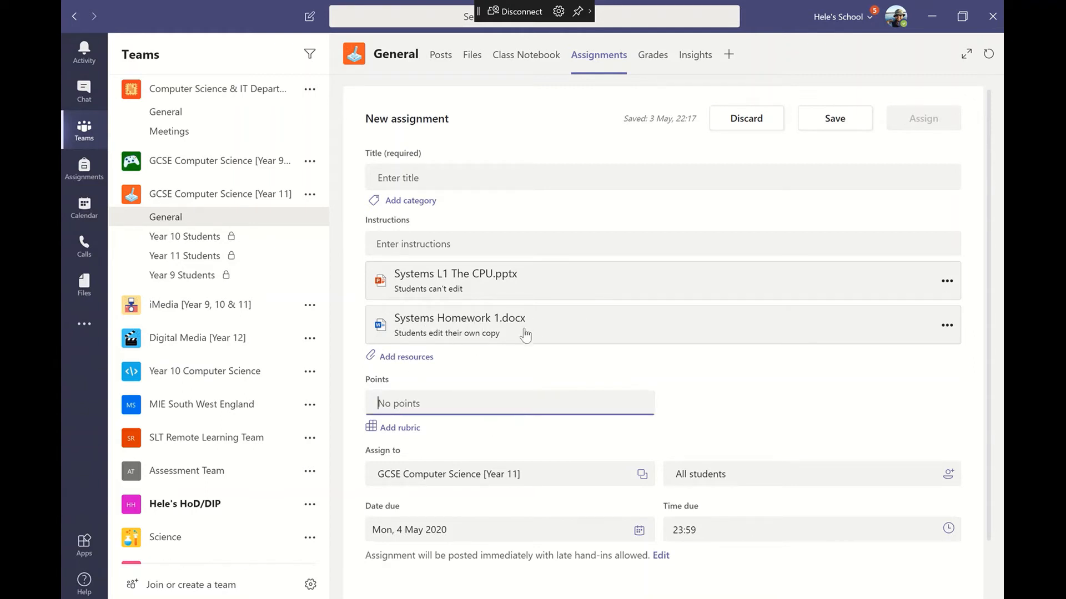
{"action": "type", "text": "20"}
{"action": "left_click", "coordinate": [689, 364]}
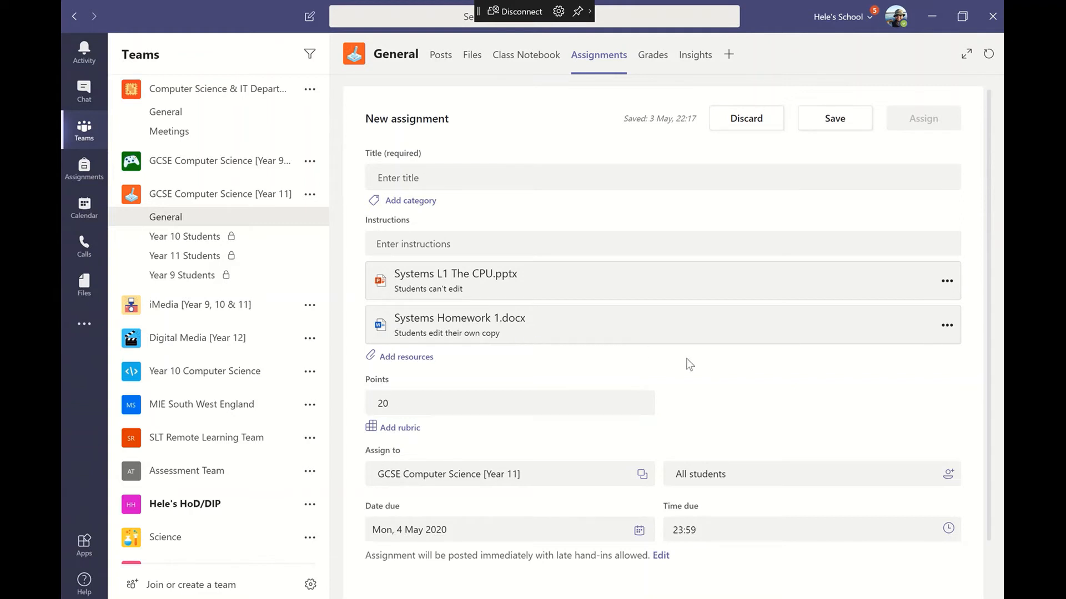
Step: Start a new rubric for the assignment and rename its four rating levels 7, 6, 5 and 4
{"action": "left_click", "coordinate": [413, 432]}
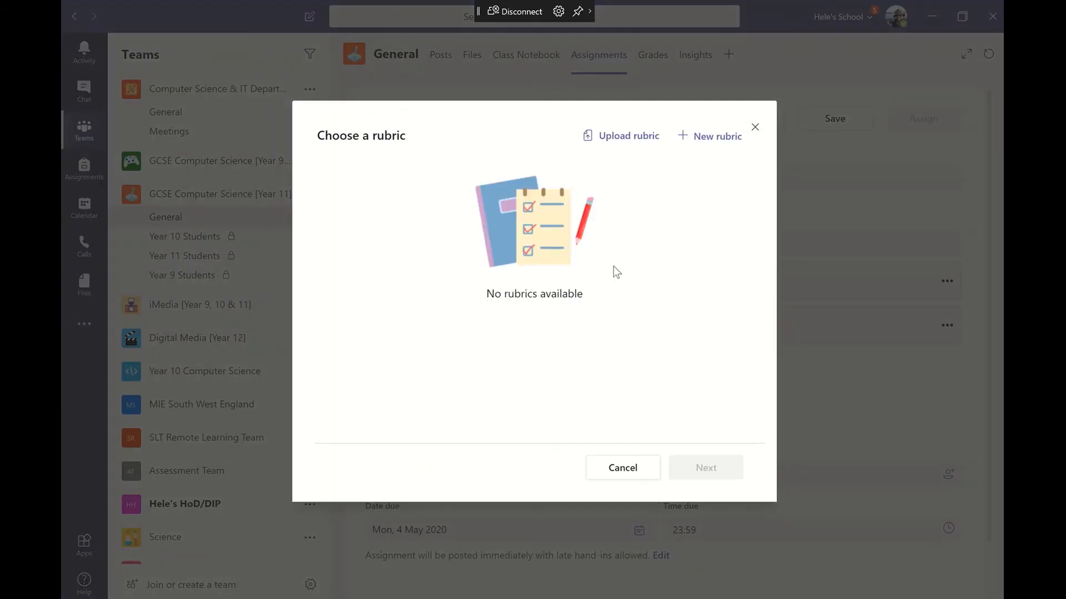
{"action": "left_click", "coordinate": [721, 137]}
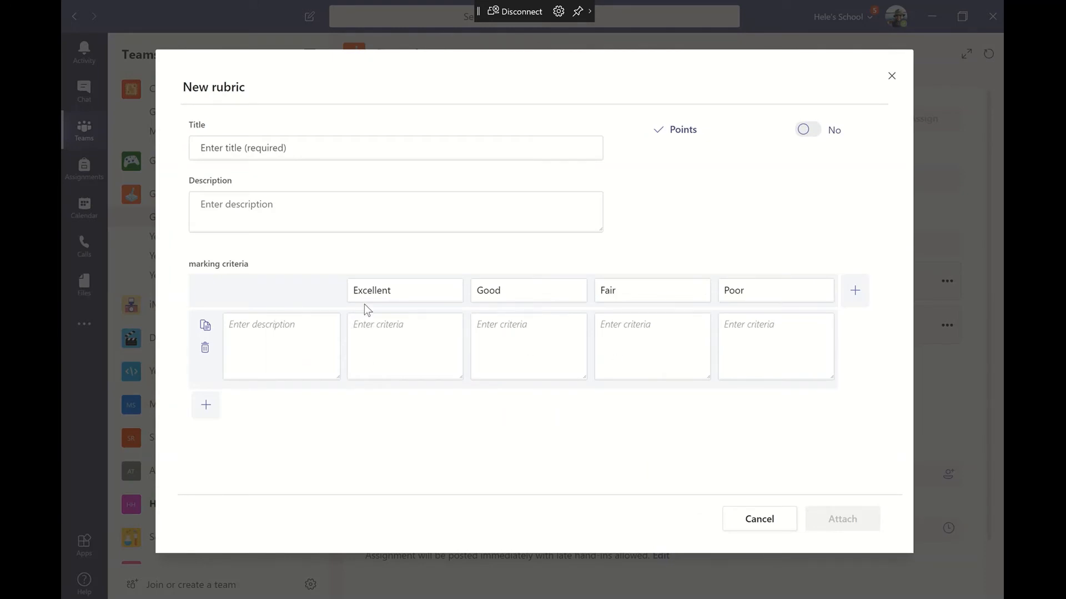
{"action": "double_click", "coordinate": [397, 293]}
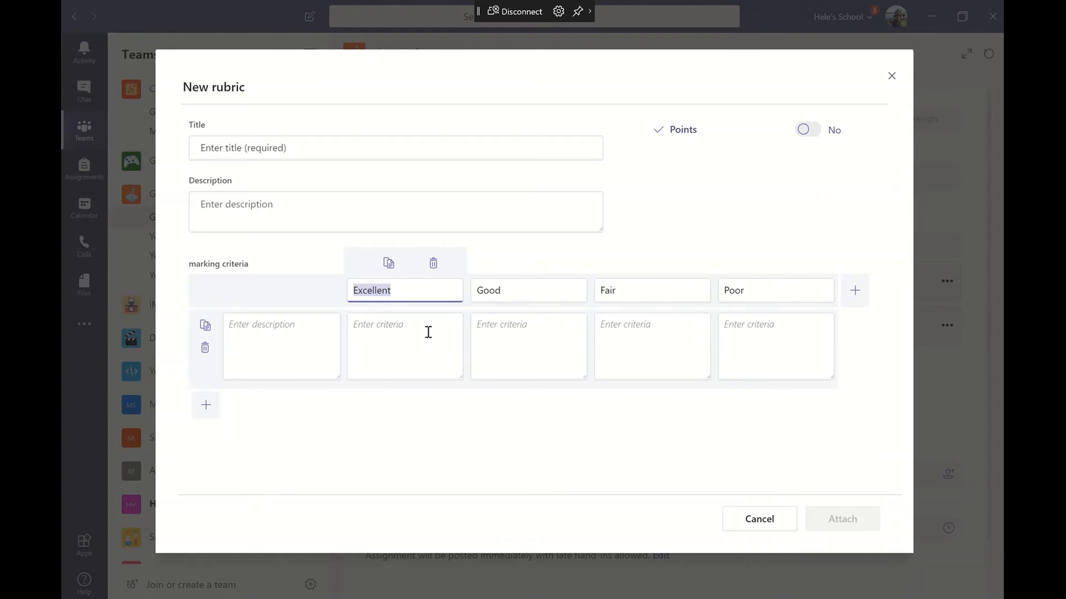
{"action": "type", "text": "7"}
{"action": "left_click", "coordinate": [512, 291]}
{"action": "type", "text": "6"}
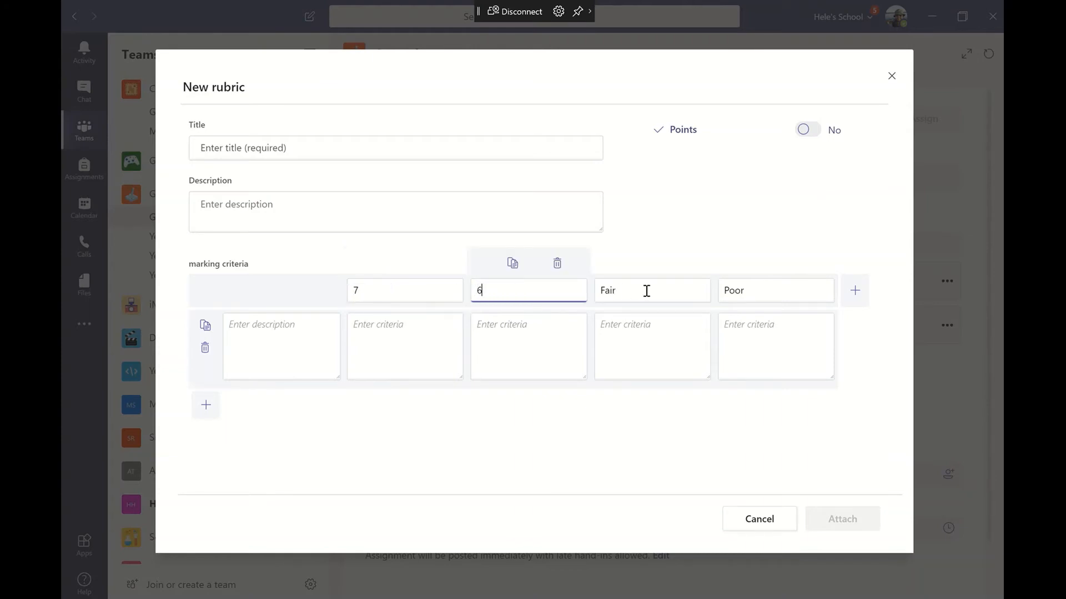
{"action": "left_click", "coordinate": [645, 290]}
{"action": "type", "text": "5"}
{"action": "left_click", "coordinate": [742, 289]}
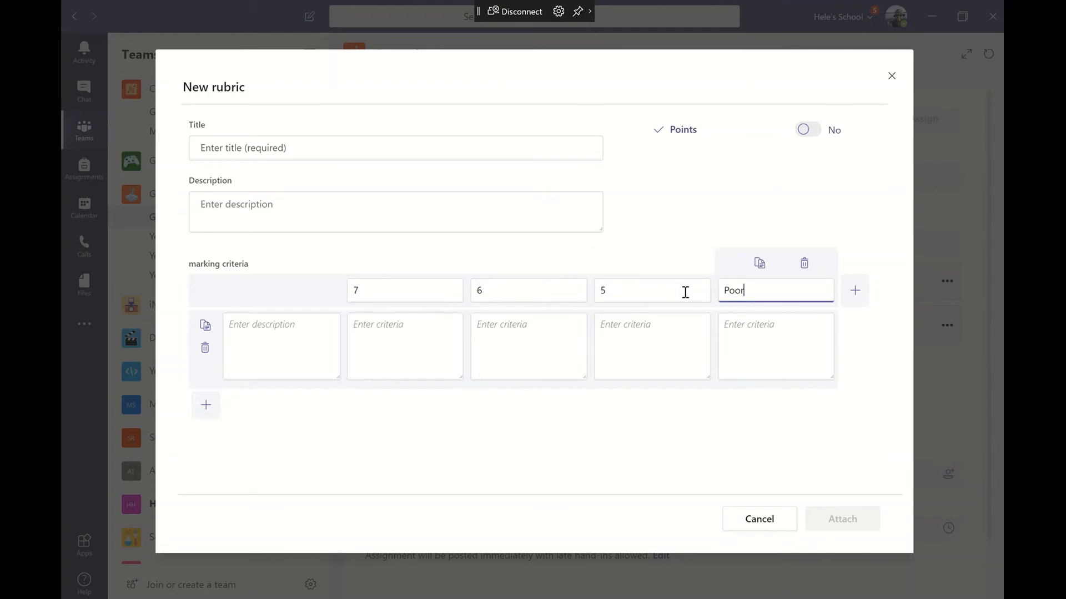
{"action": "type", "text": "4"}
Step: Add a fifth rating level named 3 to the rubric's marking criteria and look over all the levels
{"action": "left_click", "coordinate": [856, 291]}
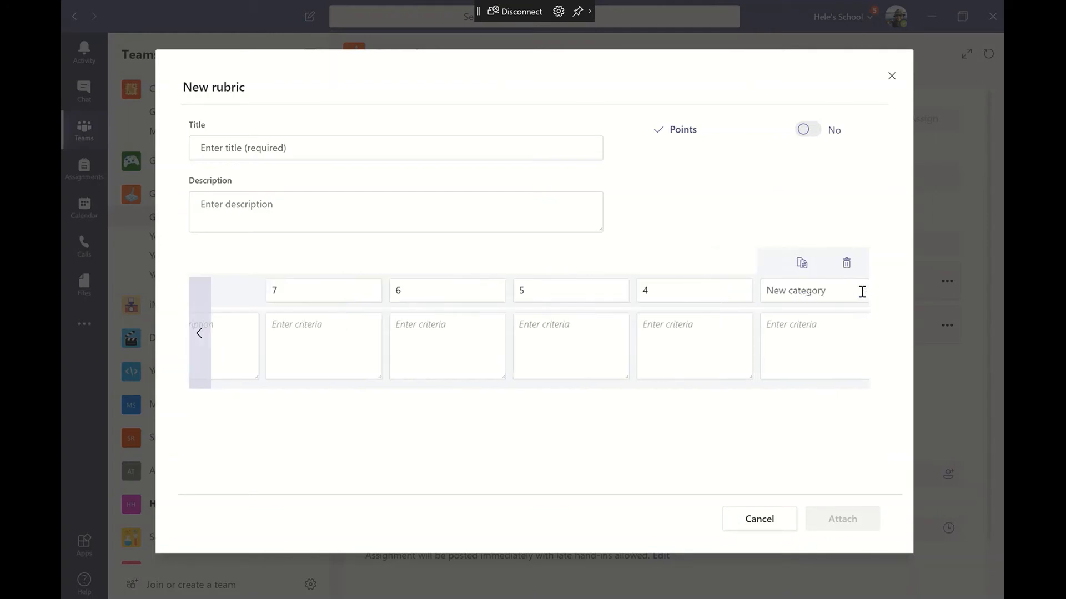
{"action": "left_click", "coordinate": [776, 299]}
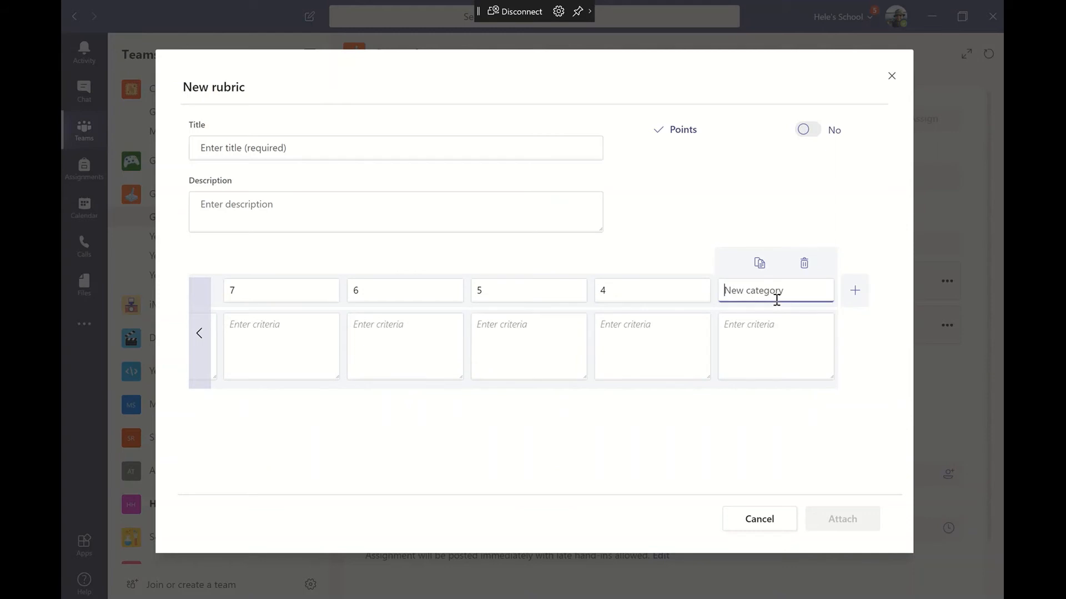
{"action": "type", "text": "3"}
{"action": "left_click", "coordinate": [776, 328]}
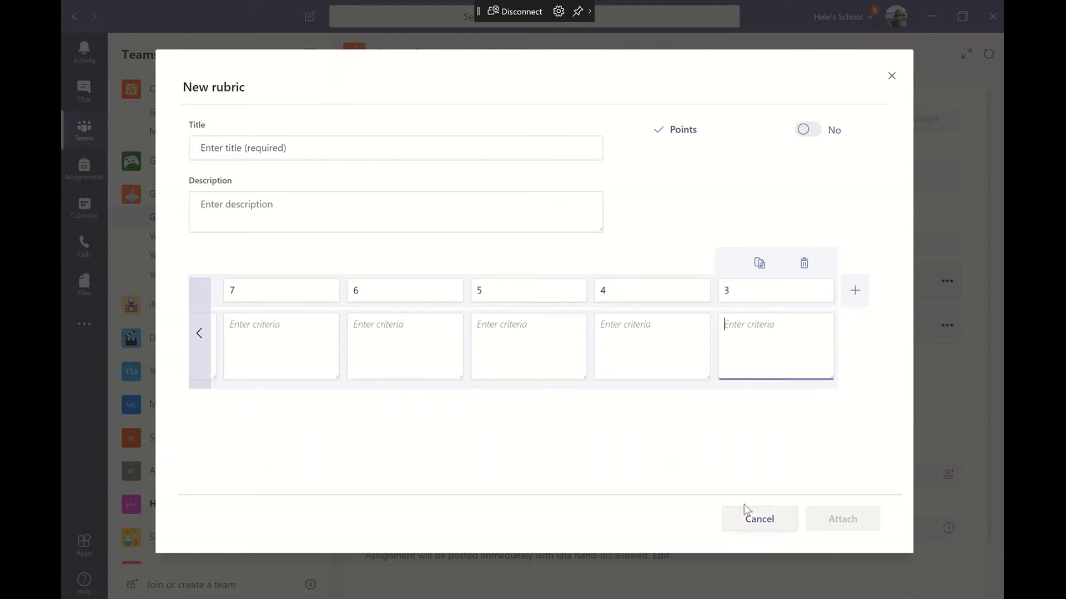
{"action": "left_click", "coordinate": [202, 335]}
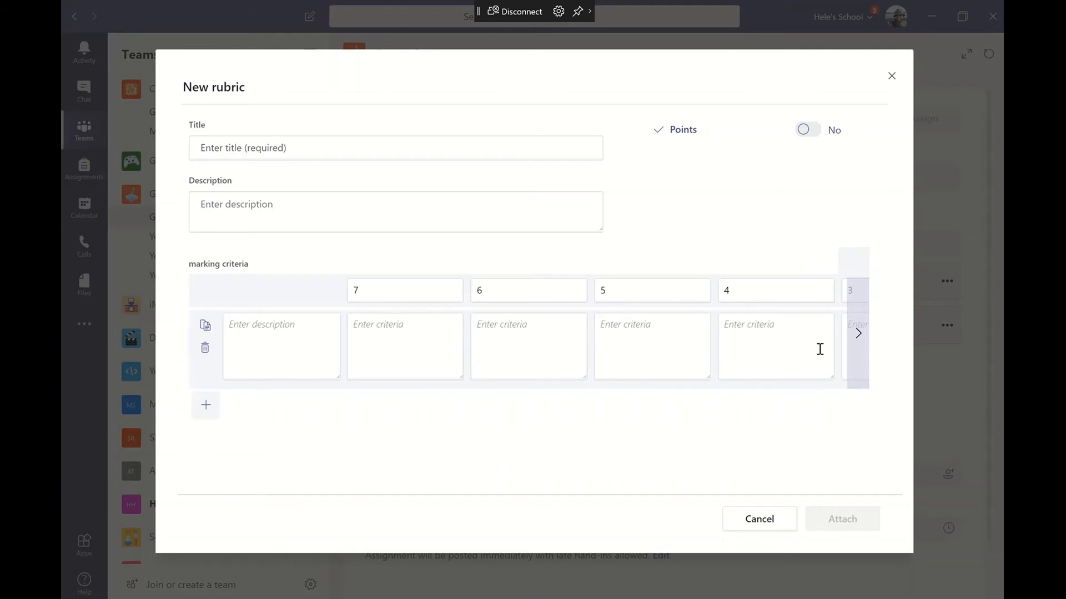
{"action": "left_click", "coordinate": [858, 336]}
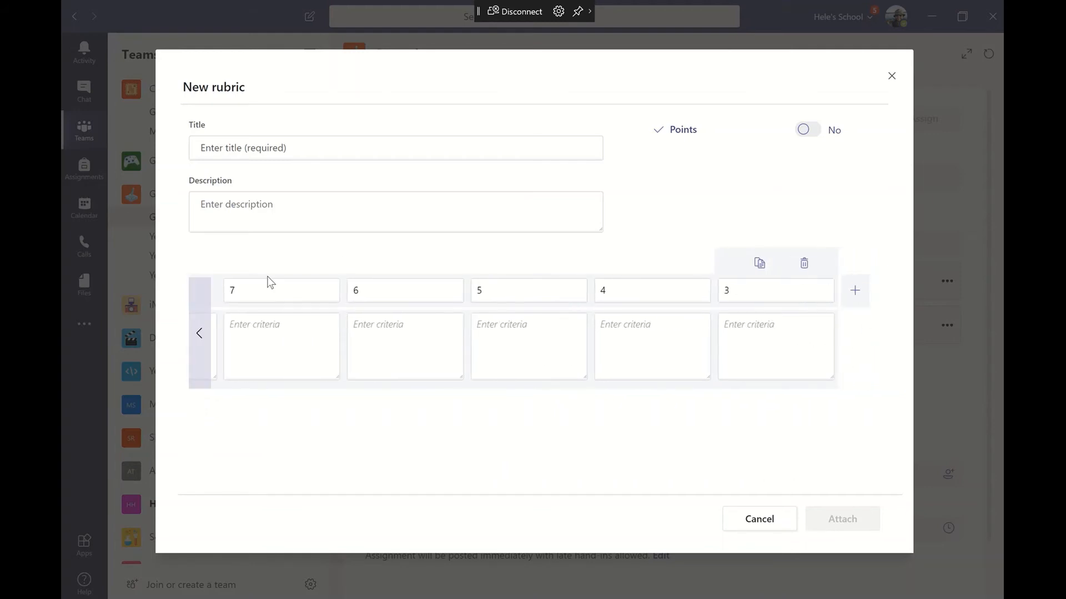
Step: Discard the new rubric and leave the rubric chooser without attaching any rubric
{"action": "left_click", "coordinate": [773, 521]}
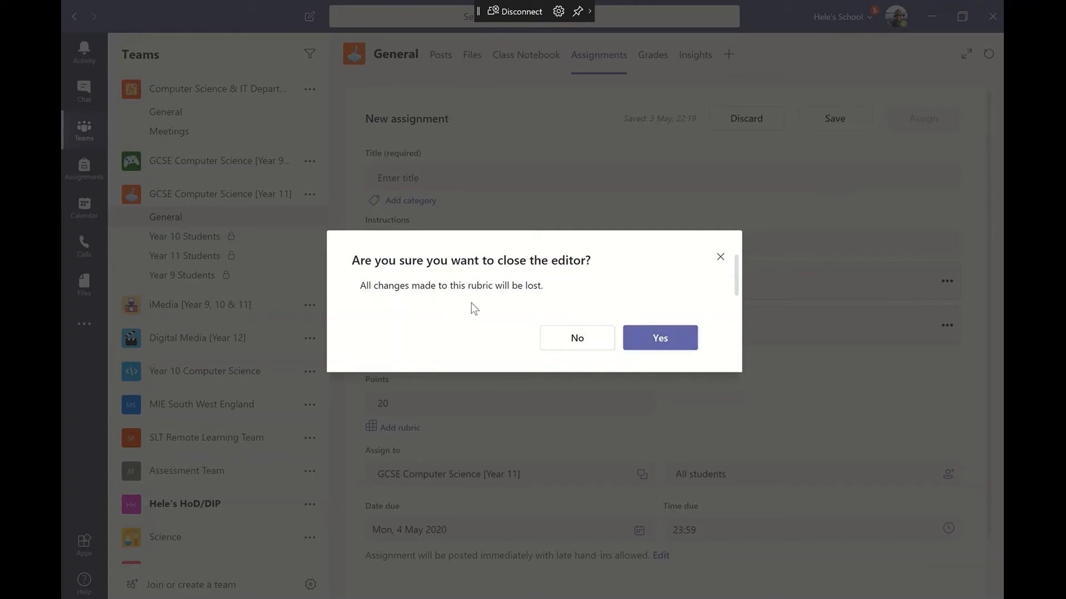
{"action": "left_click", "coordinate": [643, 343]}
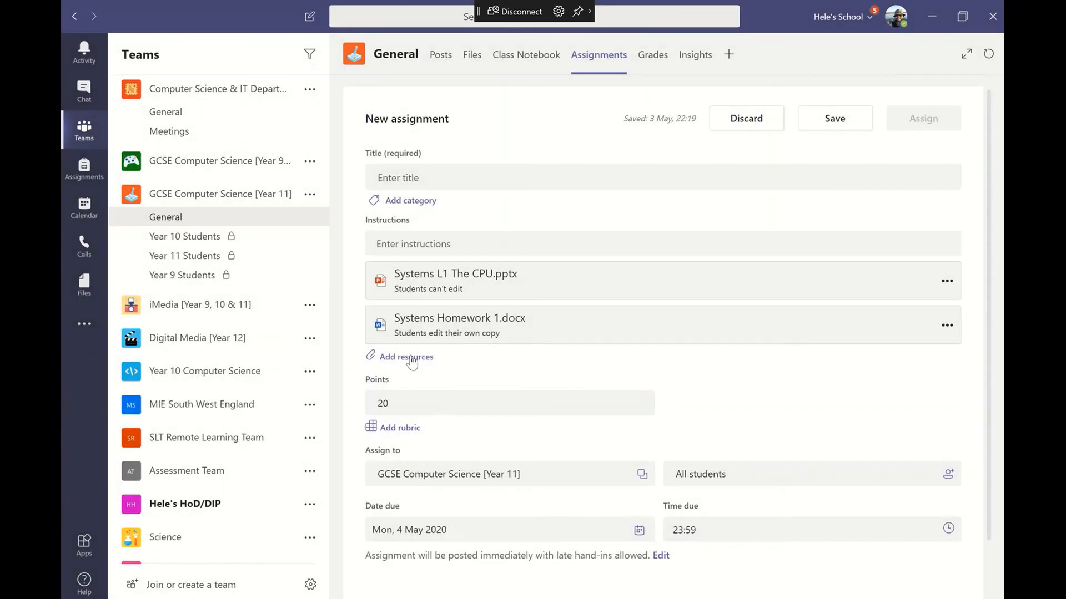
{"action": "left_click", "coordinate": [407, 428]}
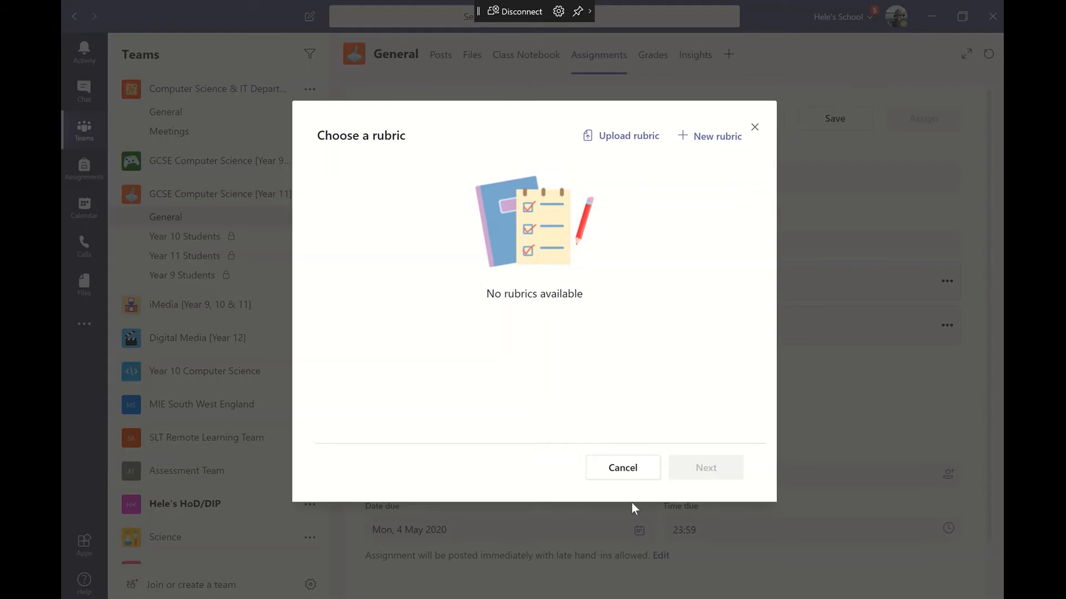
{"action": "left_click", "coordinate": [617, 472]}
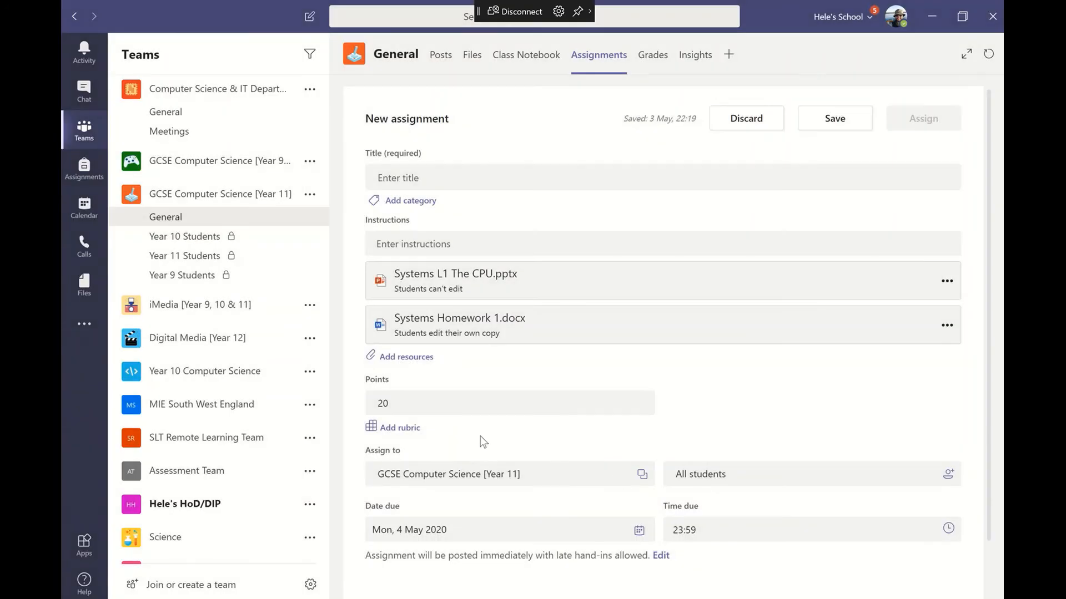
Step: Look at the class and student choices for who receives the assignment without changing them
{"action": "scroll", "coordinate": [432, 436], "scroll_direction": "down", "scroll_amount": 2}
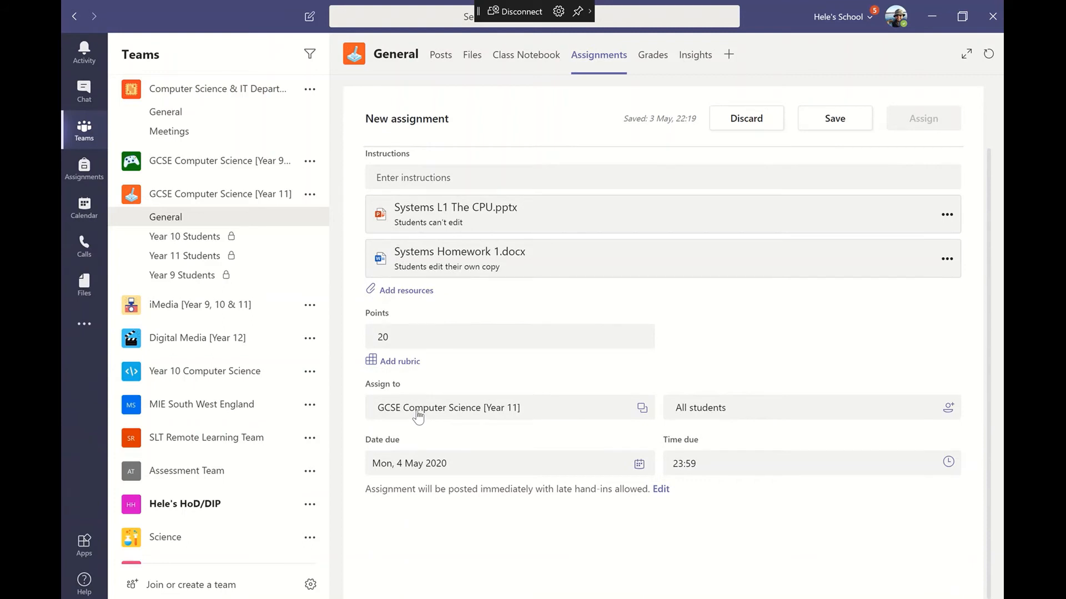
{"action": "left_click", "coordinate": [417, 412]}
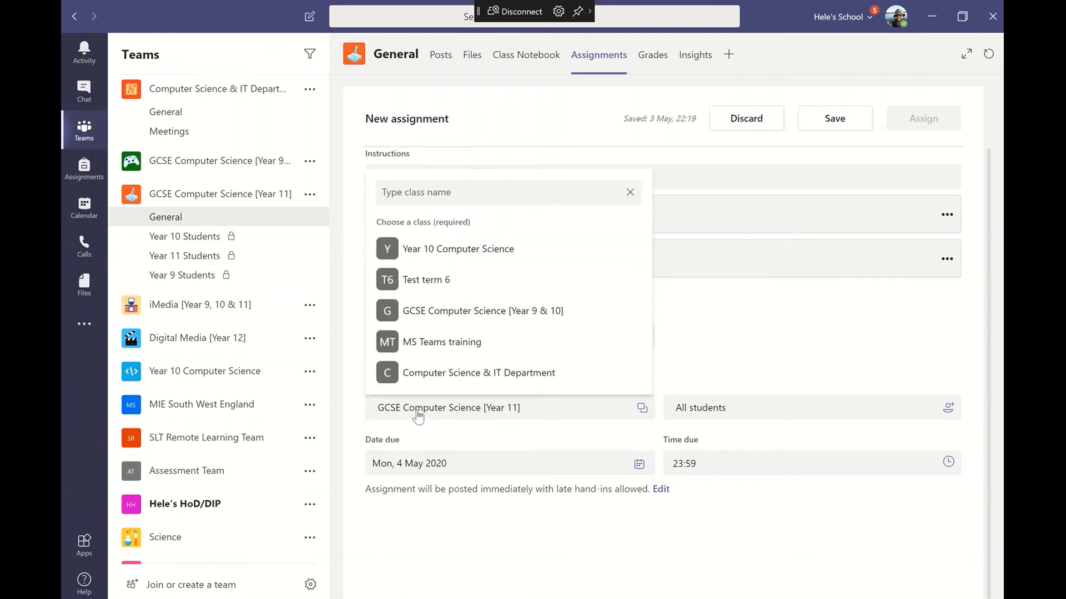
{"action": "left_click", "coordinate": [458, 435]}
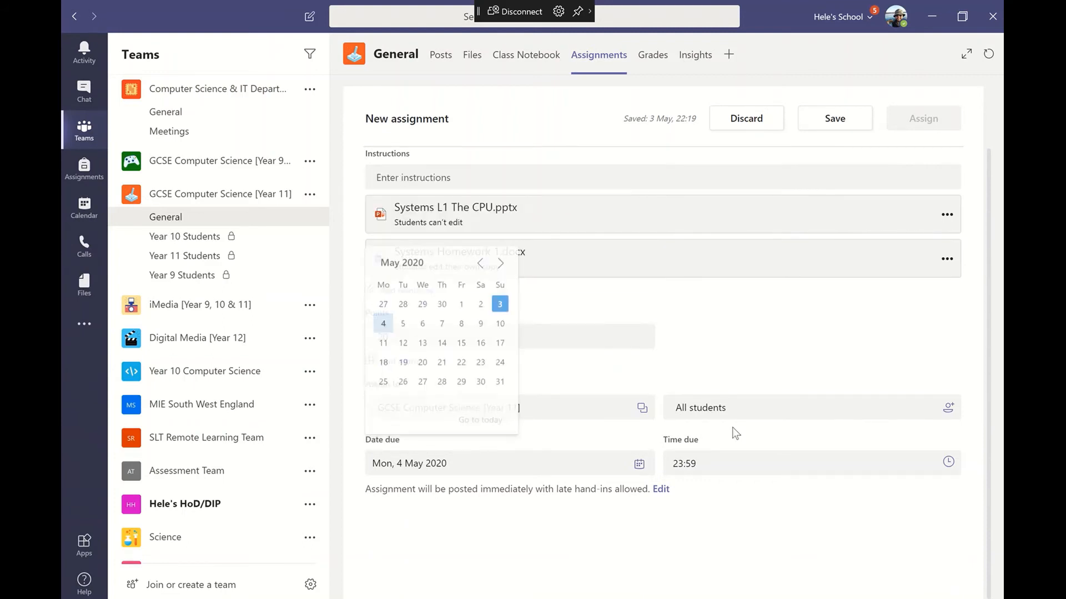
{"action": "left_click", "coordinate": [738, 414]}
{"action": "left_click", "coordinate": [741, 415]}
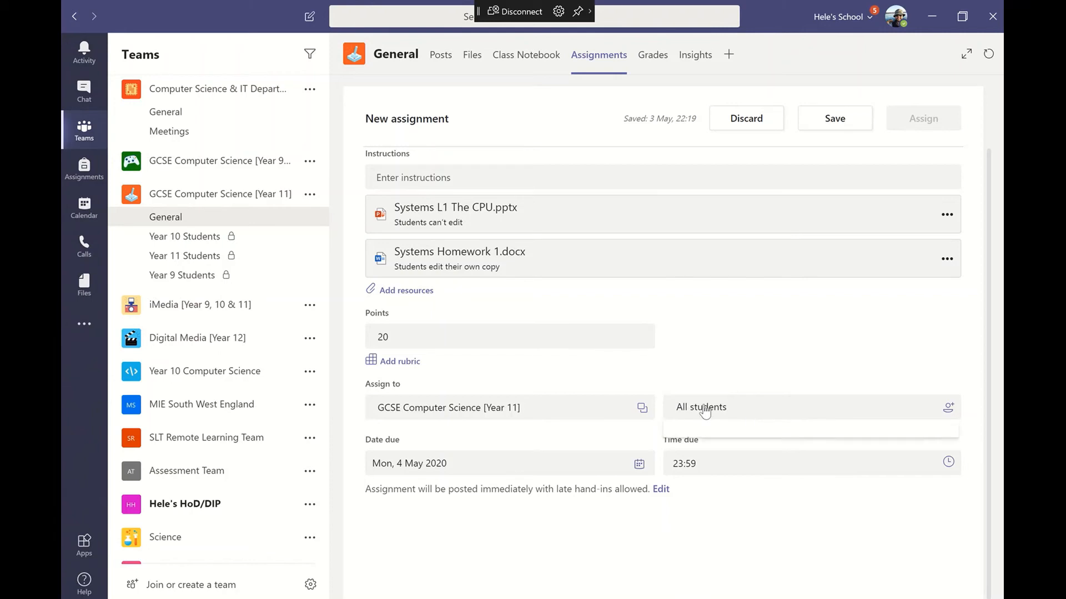
Step: Also assign the work to Year 10 Computer Science, GCSE Computer Science [Year 9 & 10] and MS Teams training
{"action": "left_click", "coordinate": [589, 411]}
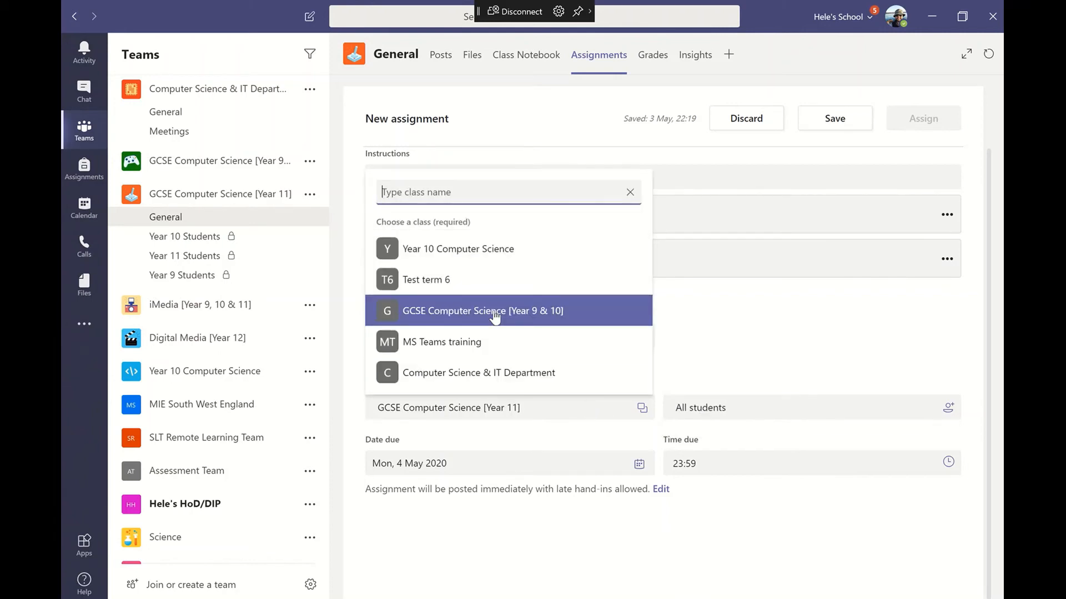
{"action": "left_click", "coordinate": [466, 249]}
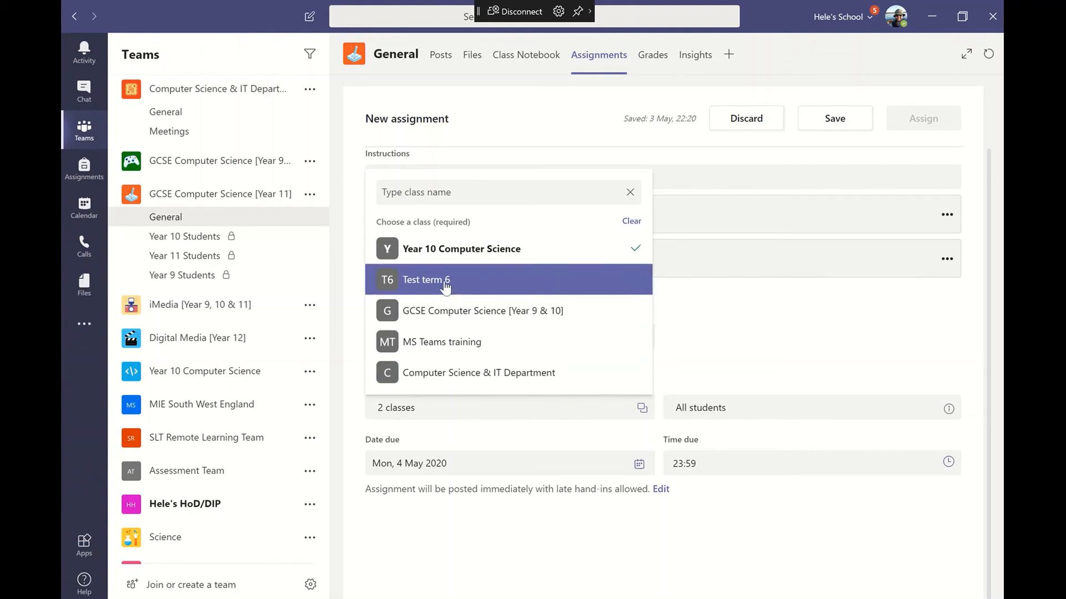
{"action": "left_click", "coordinate": [441, 311]}
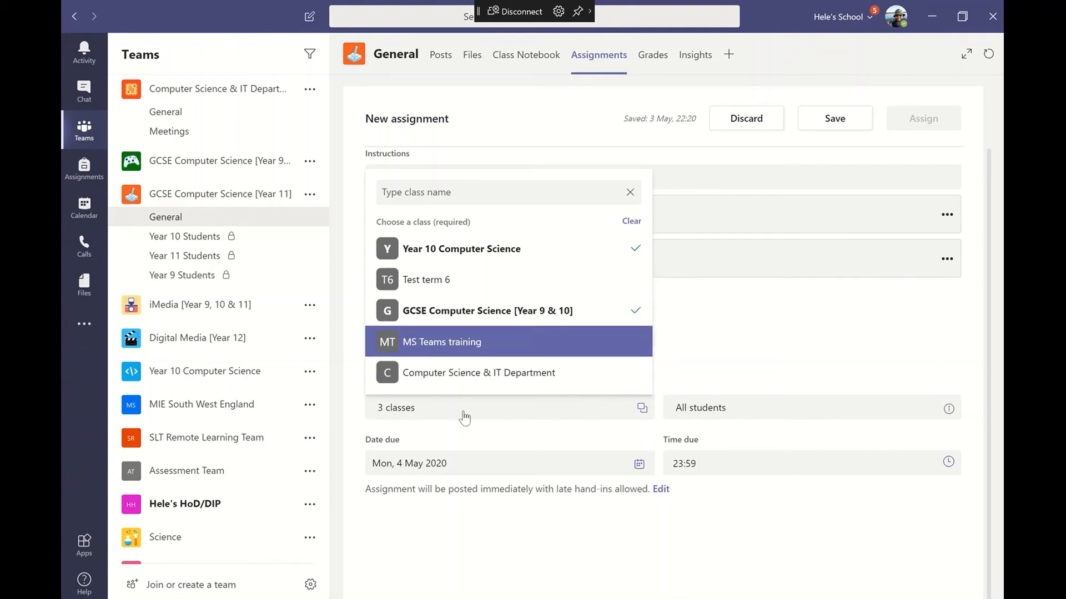
{"action": "left_click", "coordinate": [430, 342]}
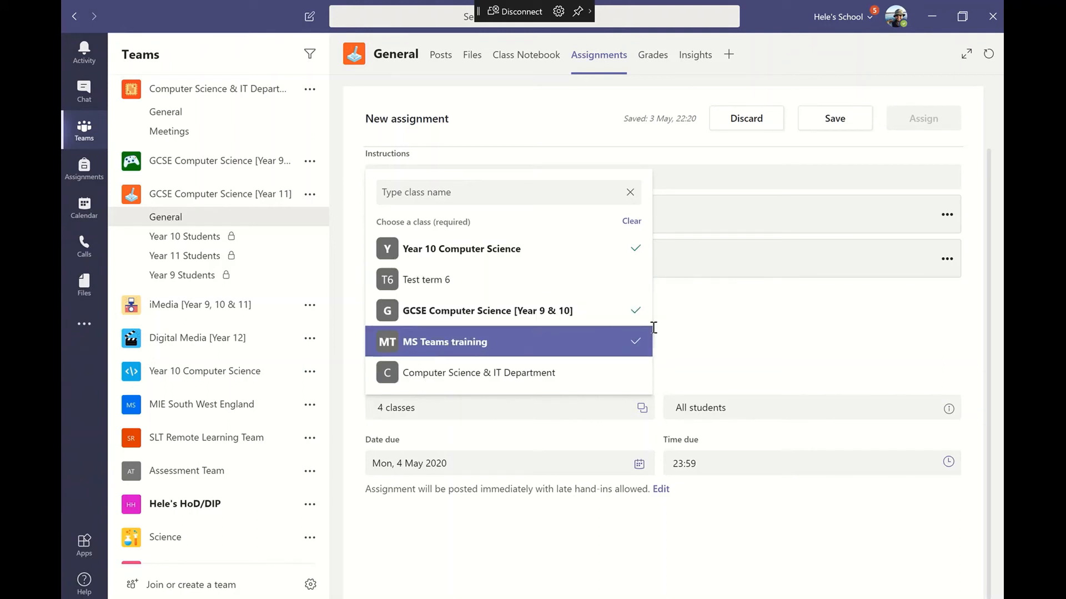
{"action": "left_click", "coordinate": [778, 411]}
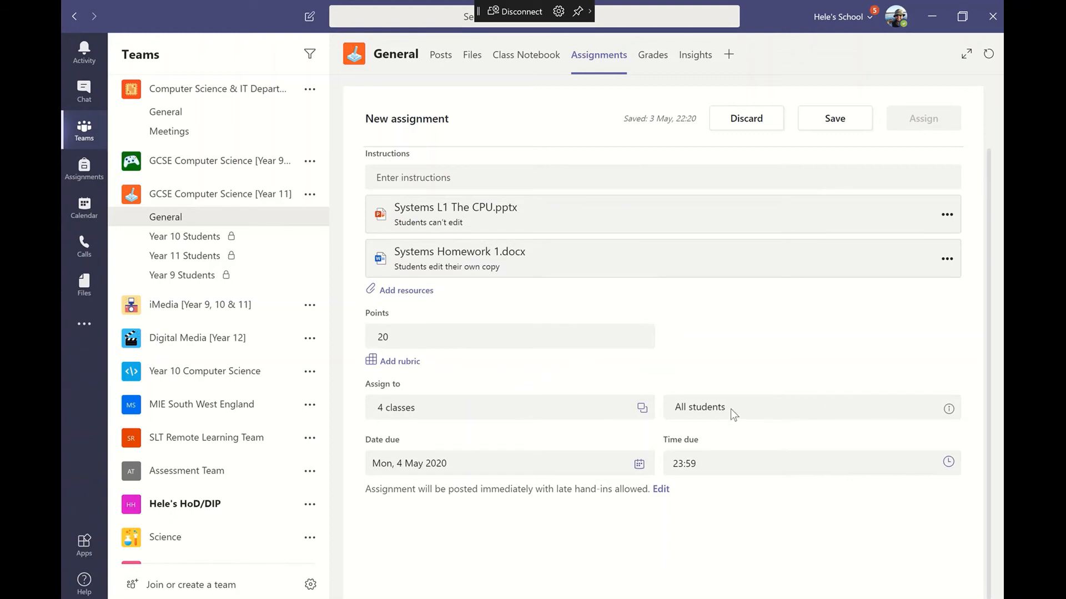
Step: Remove the extra classes so only GCSE Computer Science [Year 11] is assigned, and open the student selection
{"action": "left_click", "coordinate": [631, 411]}
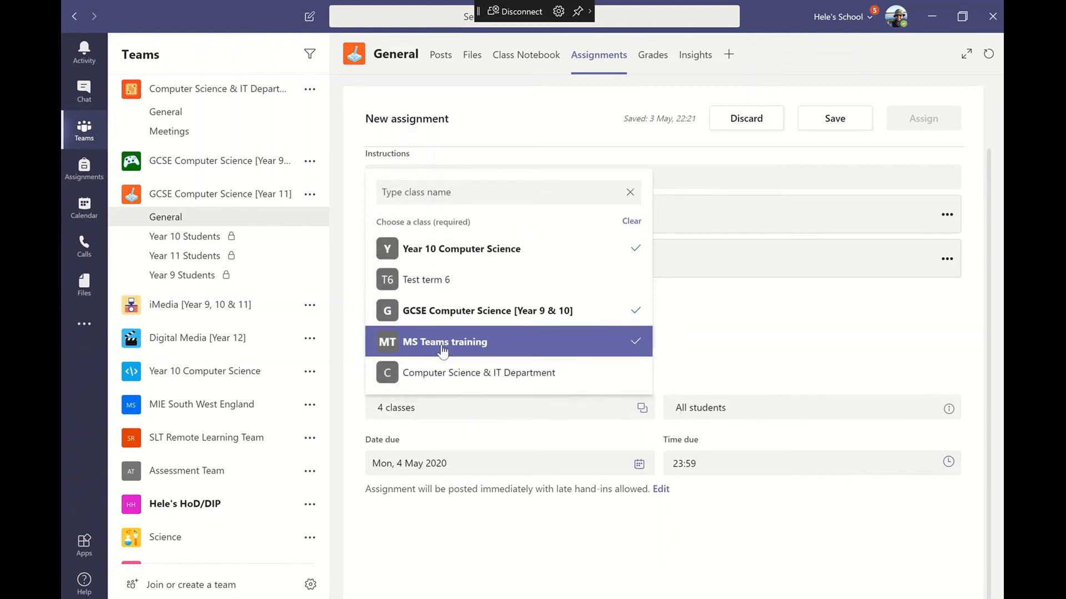
{"action": "left_click", "coordinate": [444, 347]}
{"action": "left_click", "coordinate": [605, 315]}
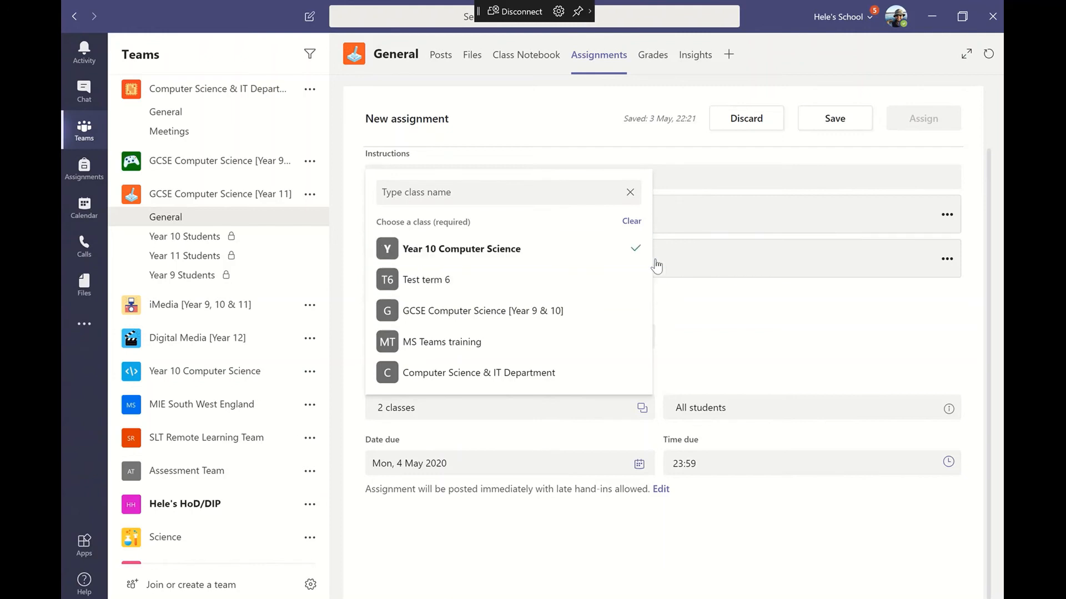
{"action": "left_click", "coordinate": [631, 221]}
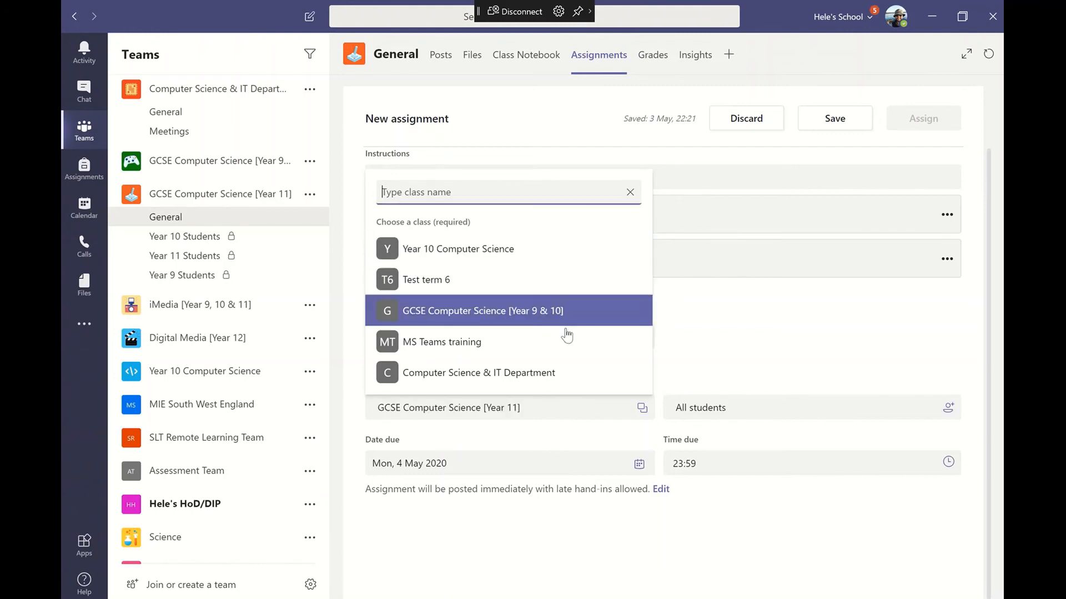
{"action": "left_click", "coordinate": [734, 335]}
{"action": "left_click", "coordinate": [729, 414]}
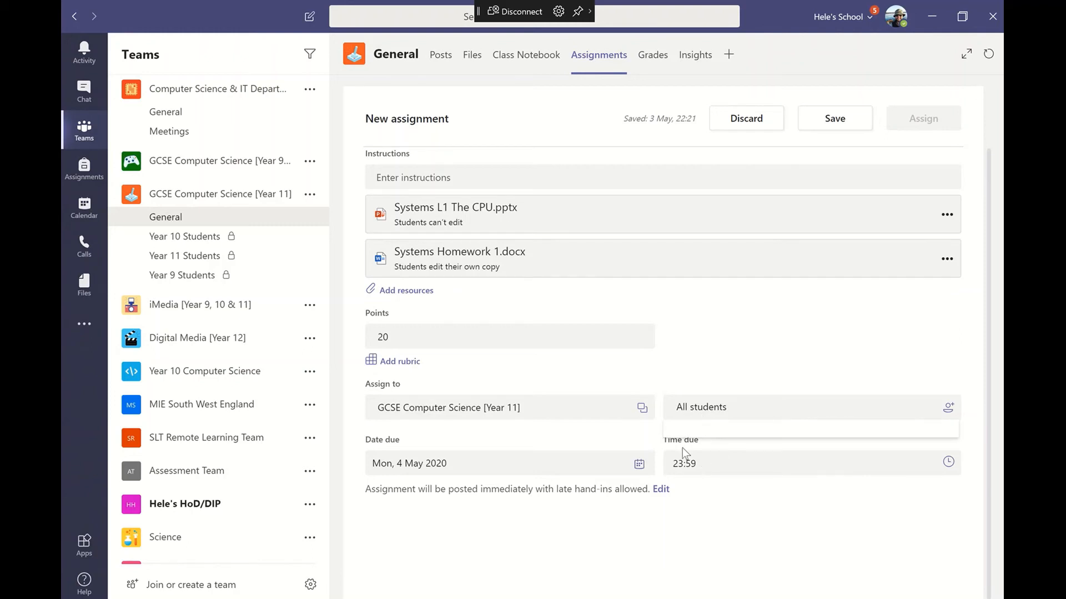
Step: Set the assignment's due date to Tue, 5 May 2020 and its due time to 17:00
{"action": "left_click", "coordinate": [638, 464]}
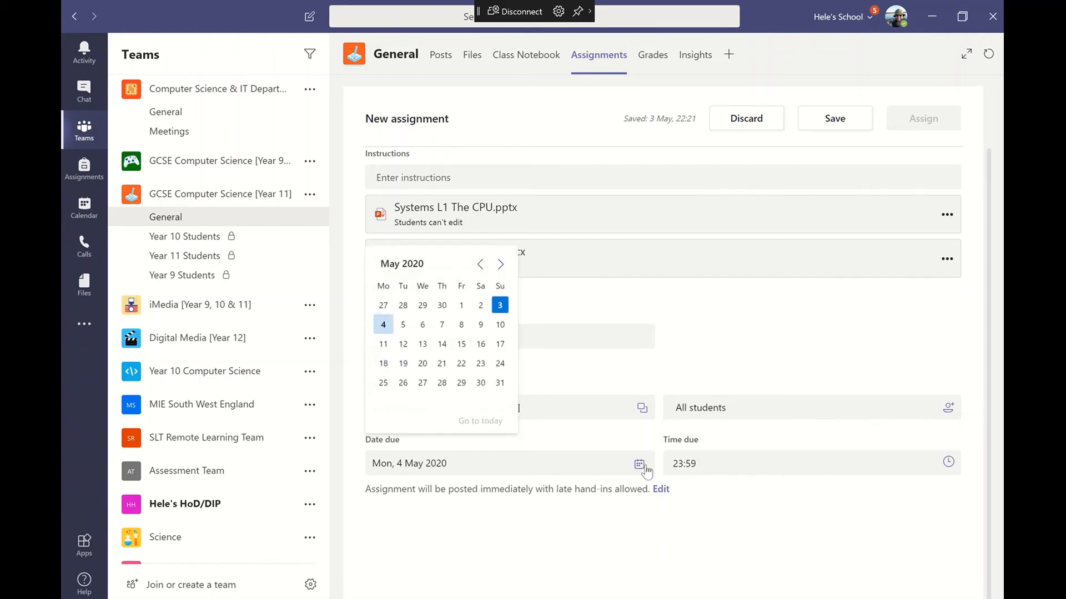
{"action": "left_click", "coordinate": [400, 325]}
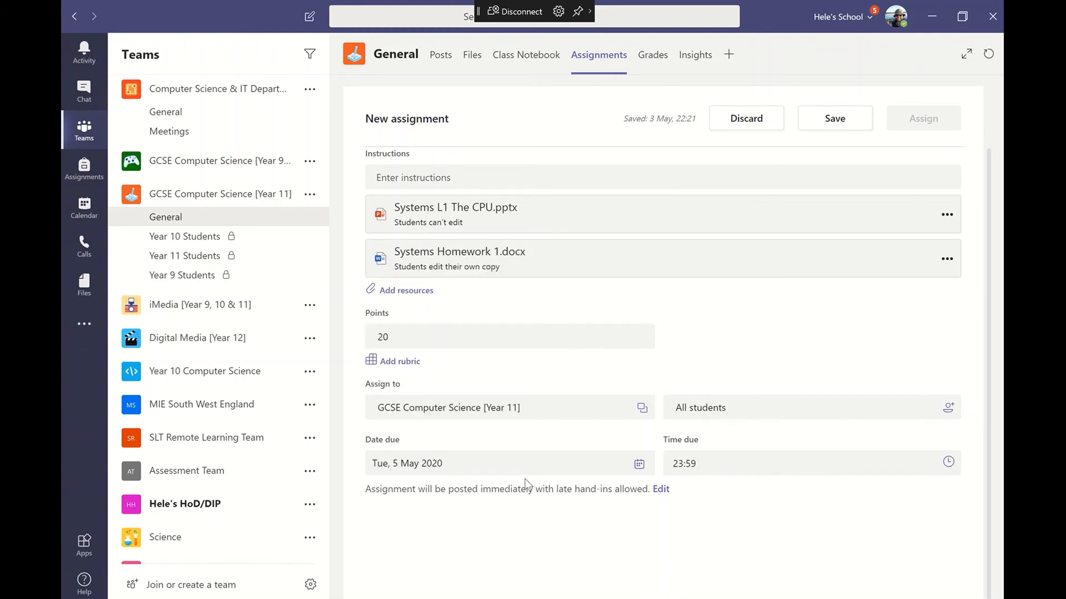
{"action": "left_click", "coordinate": [949, 463]}
{"action": "left_click", "coordinate": [442, 237]}
Step: In the assignment timeline, enable scheduled posting and set both the close date and the due date to Mon, 4 May 2020
{"action": "left_click", "coordinate": [661, 489]}
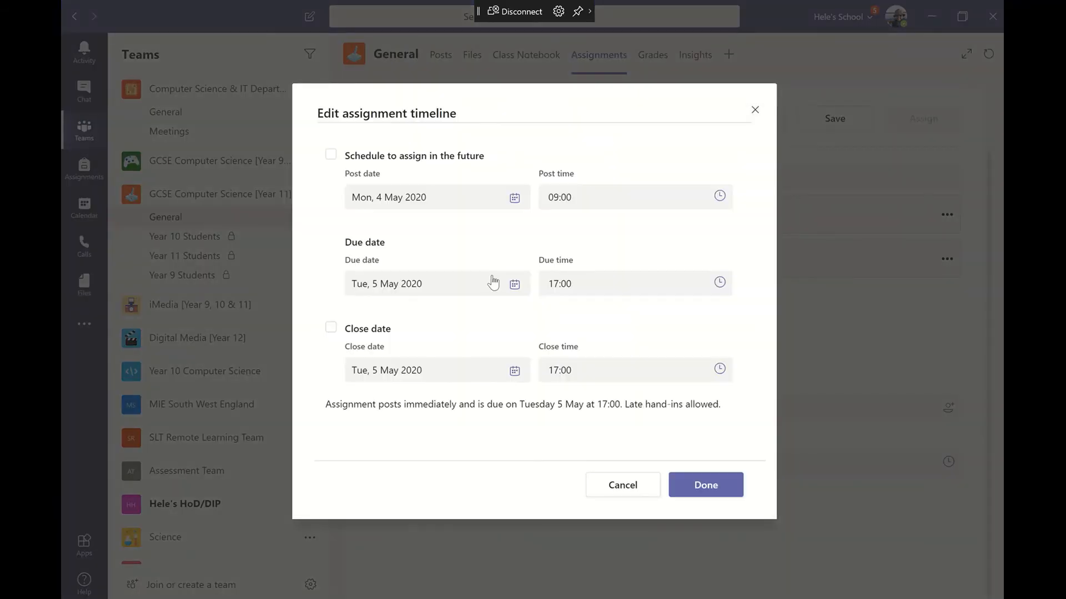
{"action": "left_click", "coordinate": [331, 155]}
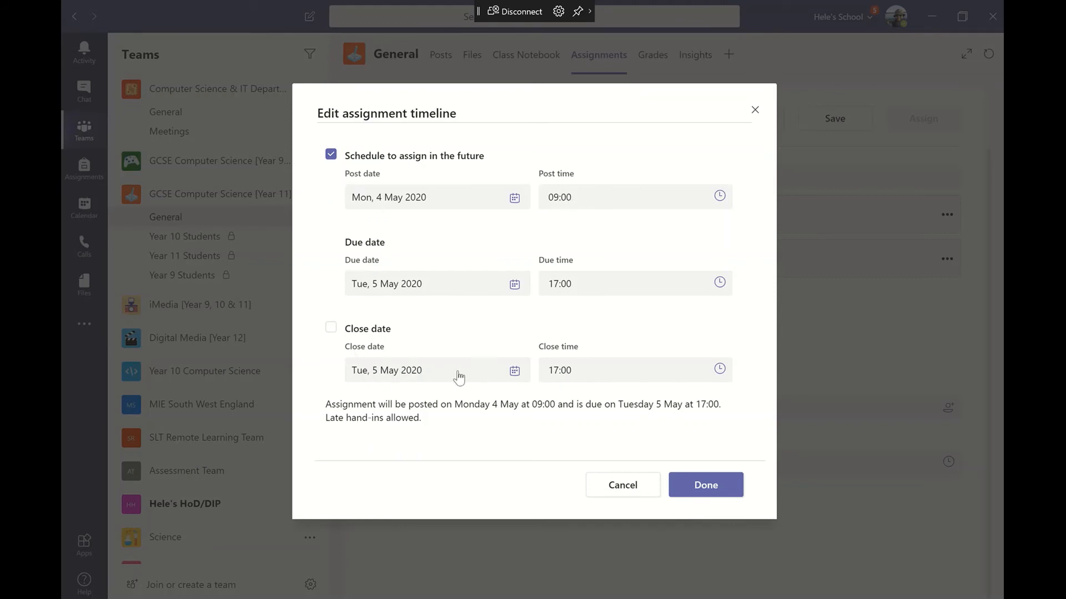
{"action": "left_click", "coordinate": [405, 376]}
{"action": "left_click", "coordinate": [363, 232]}
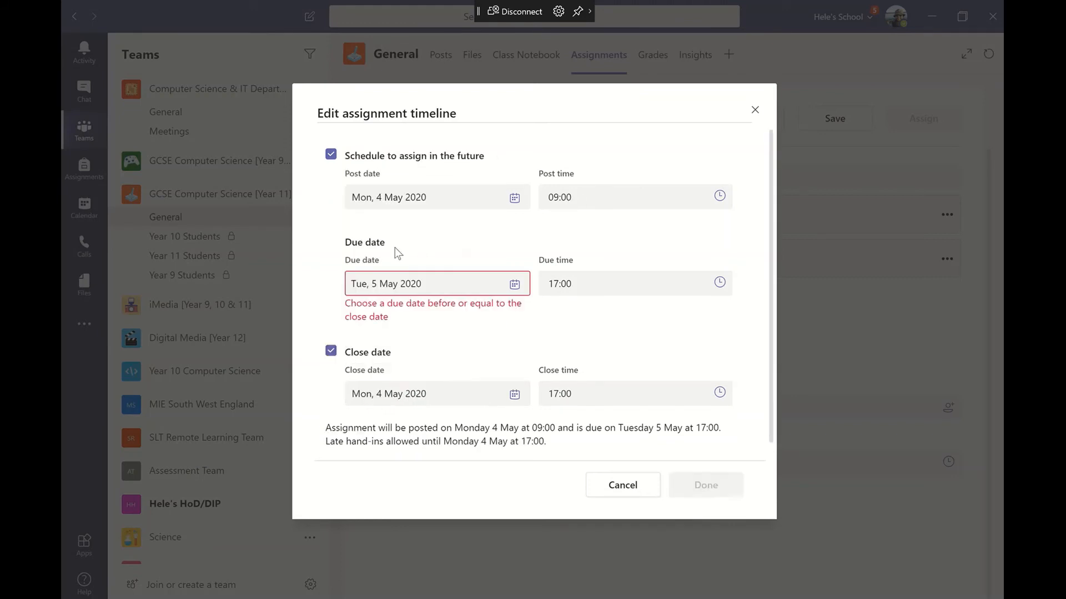
{"action": "left_click", "coordinate": [380, 282]}
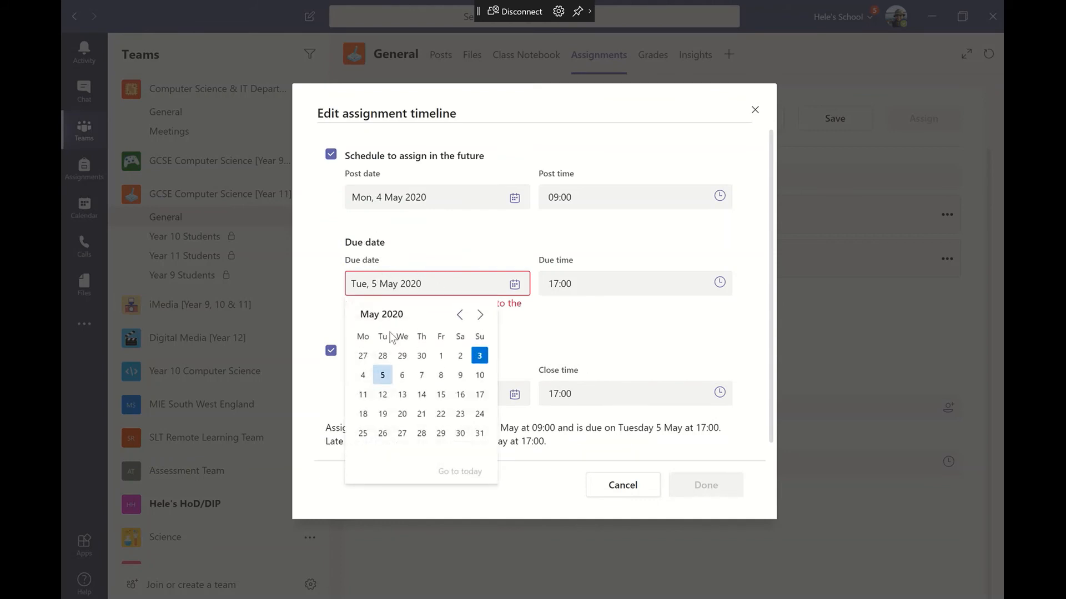
{"action": "left_click", "coordinate": [363, 376]}
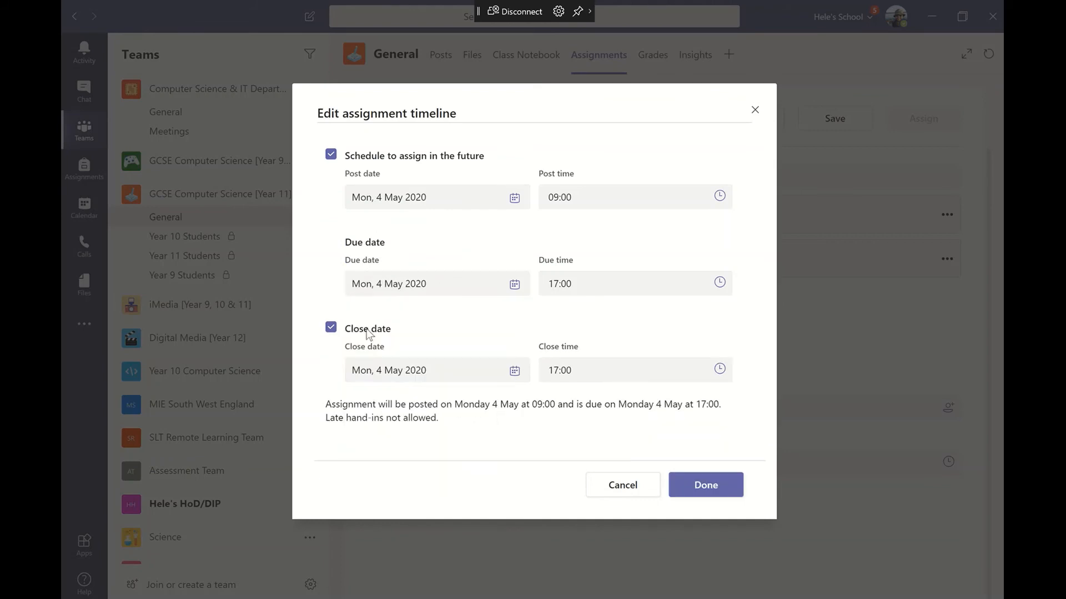
Step: Set both the due time and the close time in the assignment timeline to 11:30 and apply the timeline
{"action": "left_click", "coordinate": [580, 372]}
{"action": "left_click", "coordinate": [720, 285]}
{"action": "scroll", "coordinate": [394, 183], "scroll_direction": "up", "scroll_amount": 1}
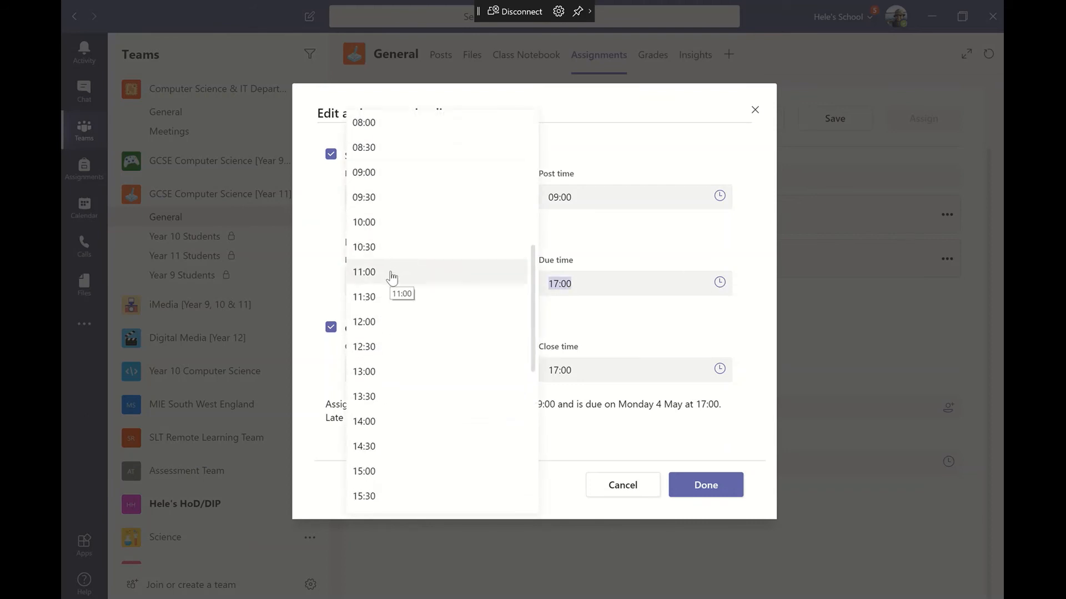
{"action": "left_click", "coordinate": [392, 297]}
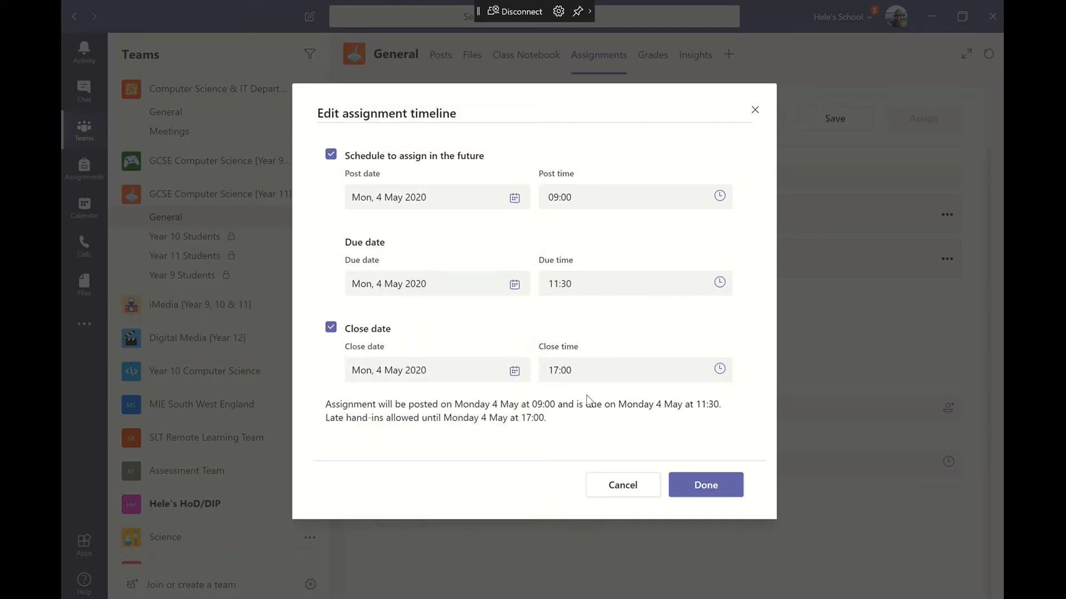
{"action": "left_click", "coordinate": [587, 376]}
{"action": "left_click", "coordinate": [723, 375]}
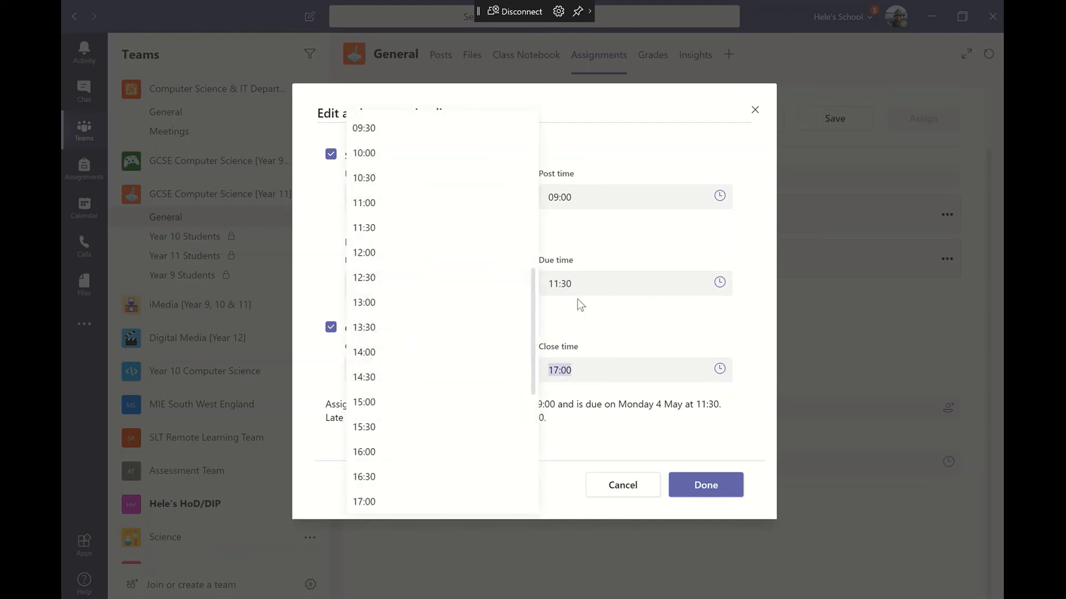
{"action": "left_click", "coordinate": [400, 232]}
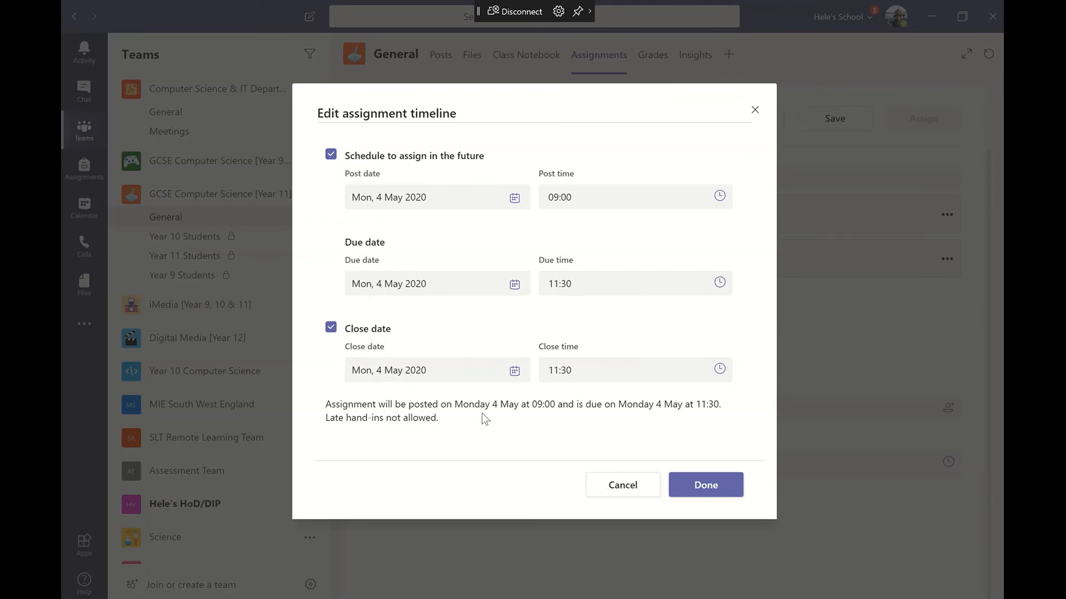
{"action": "left_click", "coordinate": [707, 490]}
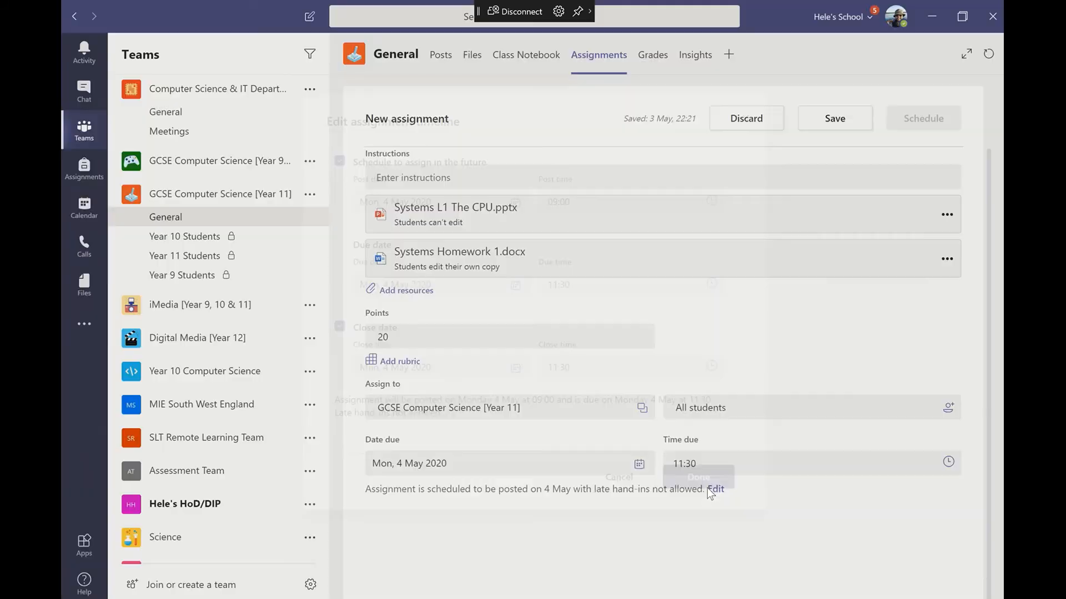
Step: Title the assignment Homework 1 and save it as a draft
{"action": "scroll", "coordinate": [555, 366], "scroll_direction": "up", "scroll_amount": 2}
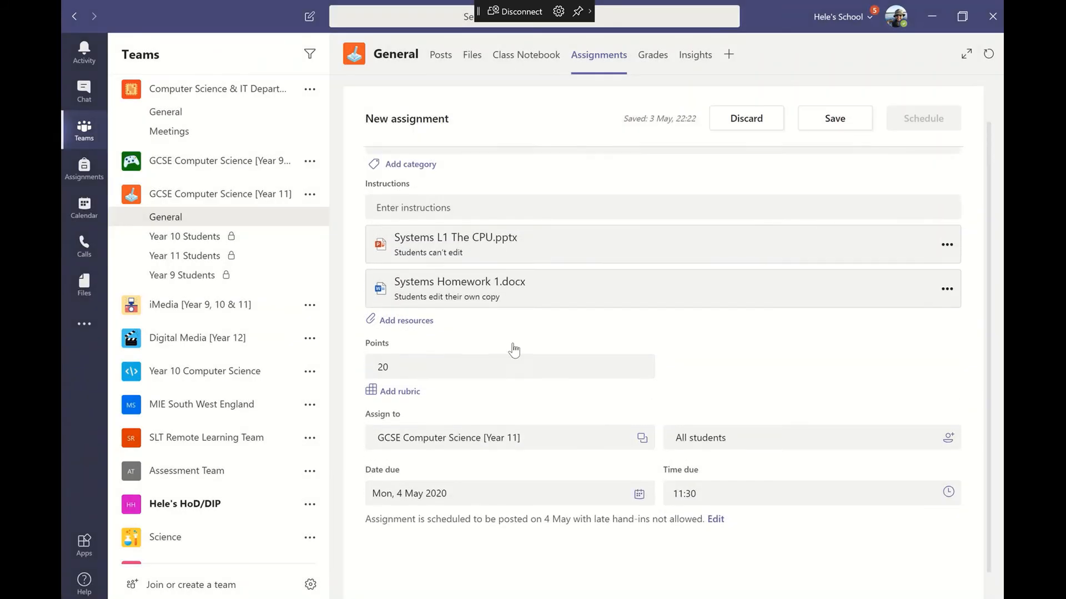
{"action": "left_click", "coordinate": [409, 177]}
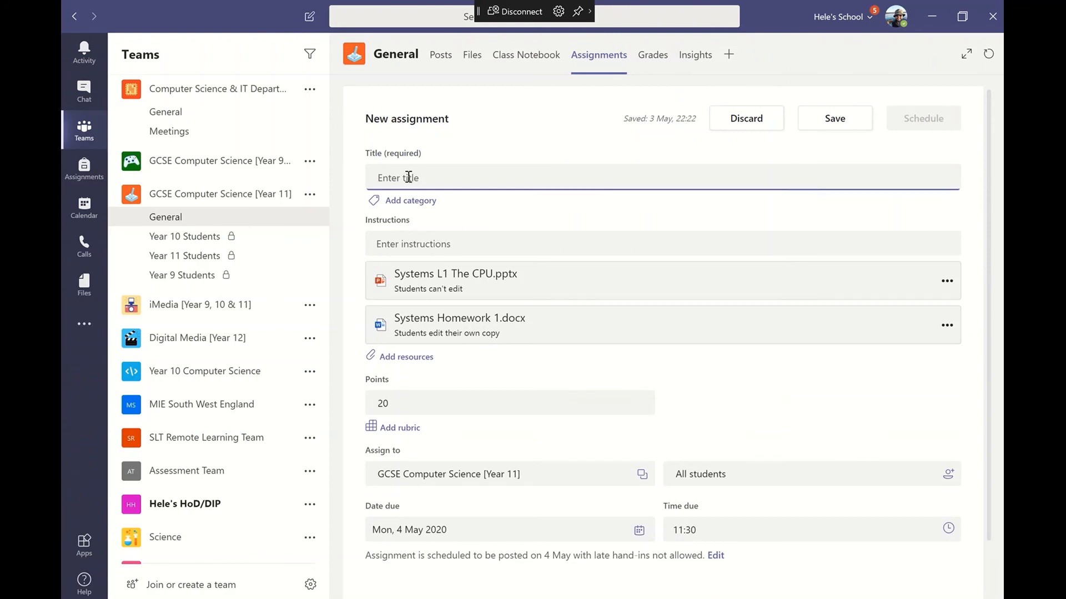
{"action": "type", "text": "Homework 1"}
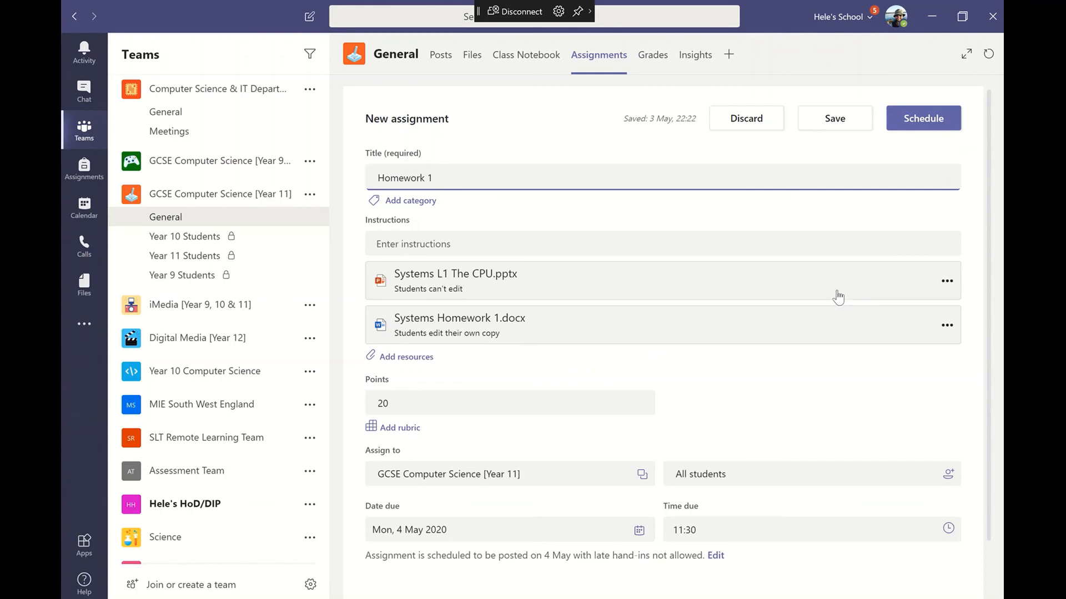
{"action": "left_click", "coordinate": [842, 126]}
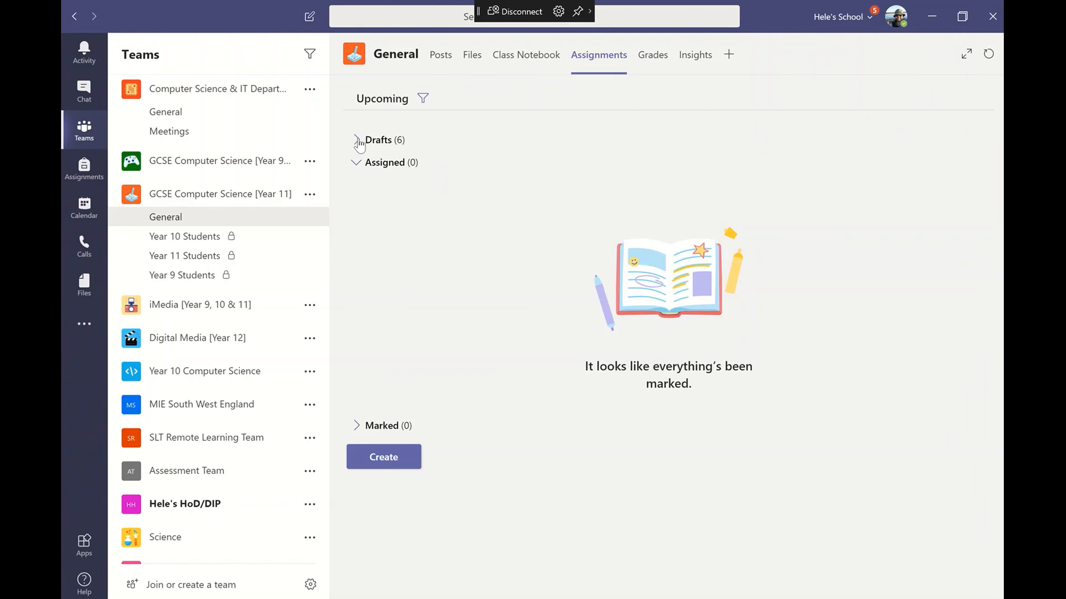
Step: Reopen the Homework 1 assignment from the drafts and discard it
{"action": "left_click", "coordinate": [358, 143]}
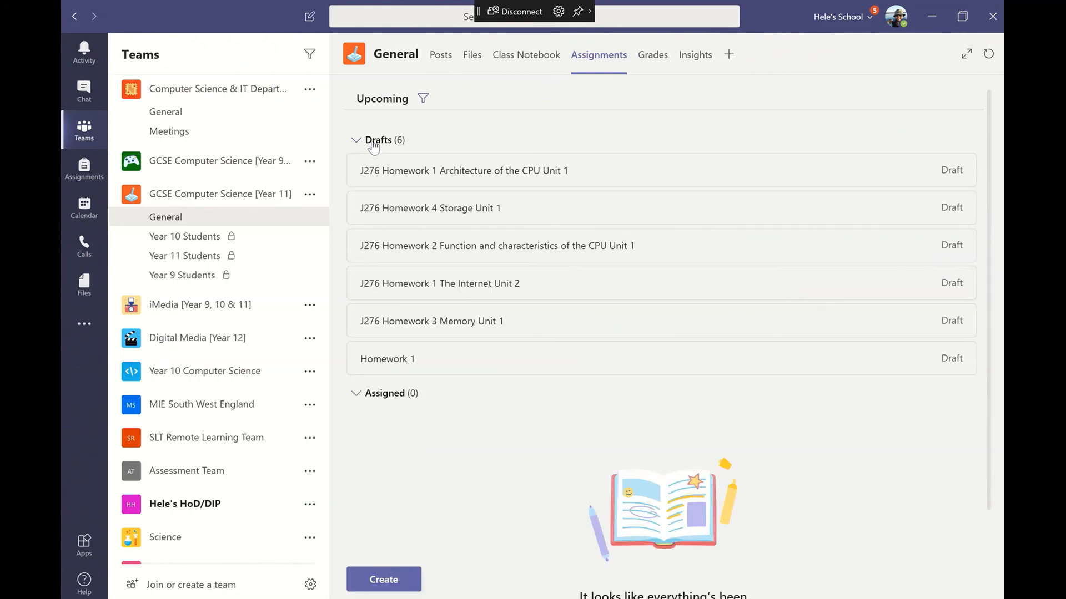
{"action": "left_click", "coordinate": [385, 365]}
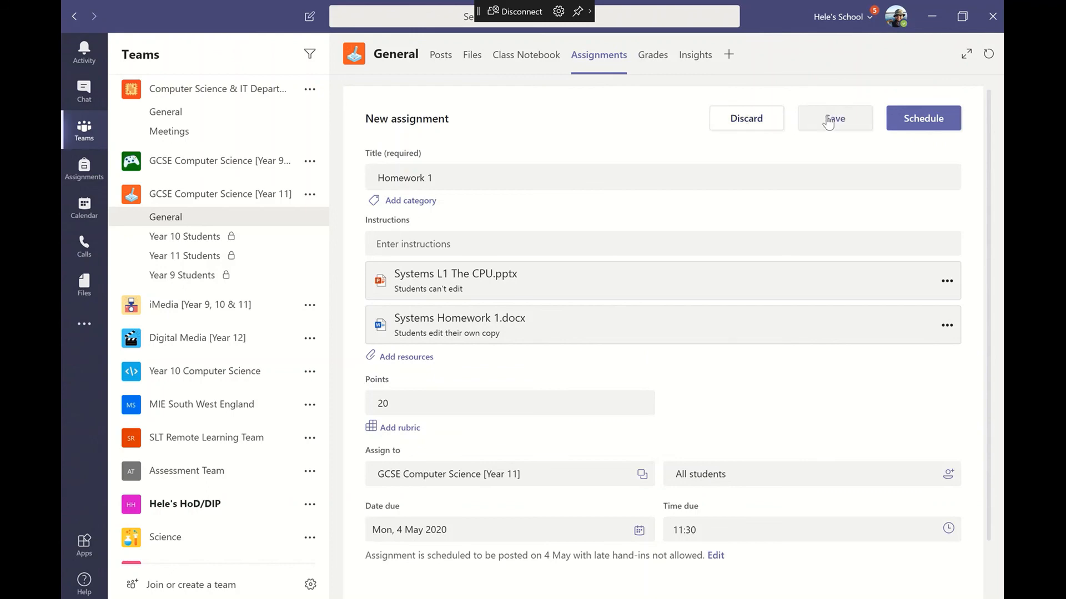
{"action": "left_click", "coordinate": [748, 122]}
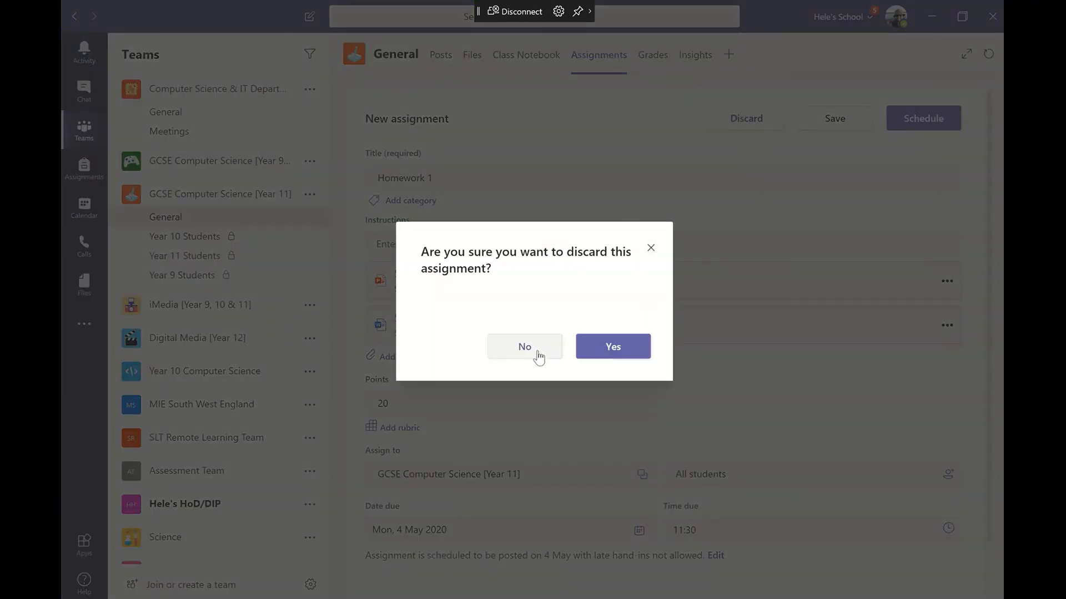
{"action": "left_click", "coordinate": [628, 350]}
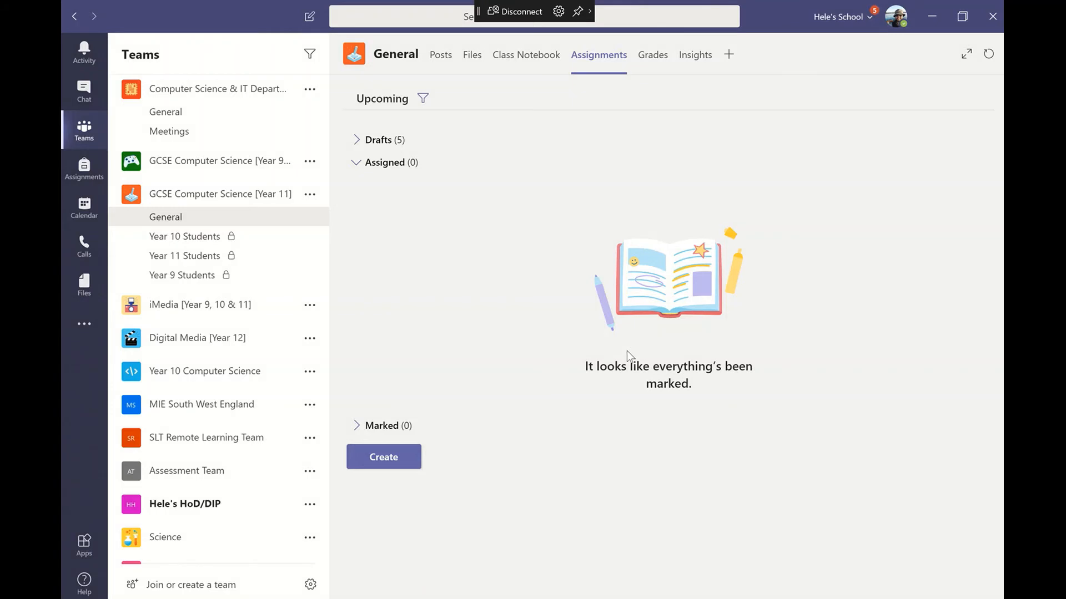
Step: Open the draft assignment J276 Homework 1 Architecture of the CPU Unit 1
{"action": "left_click", "coordinate": [375, 141]}
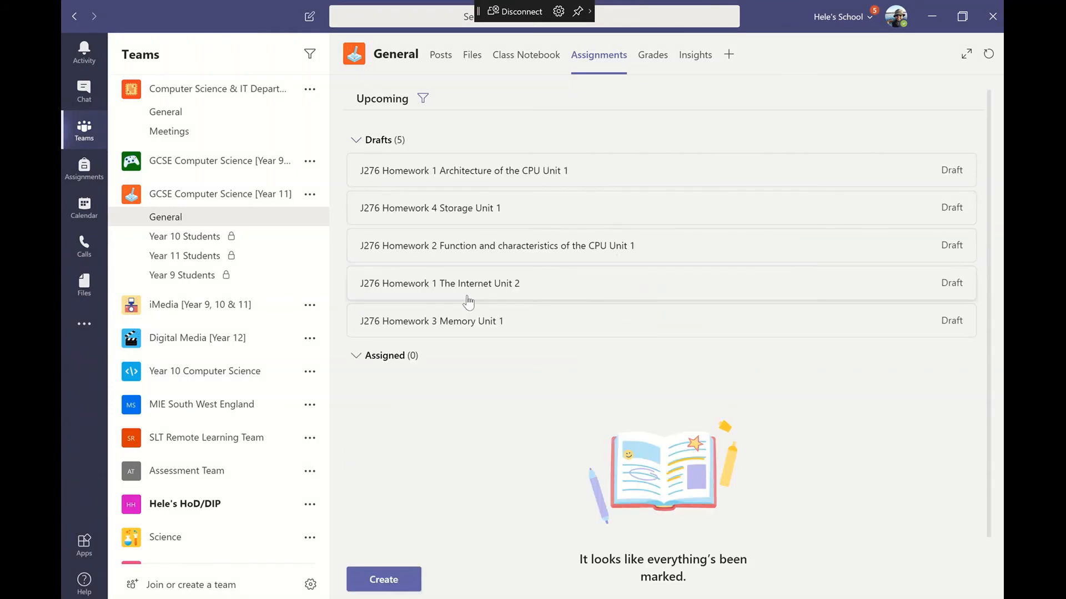
{"action": "left_click", "coordinate": [434, 171]}
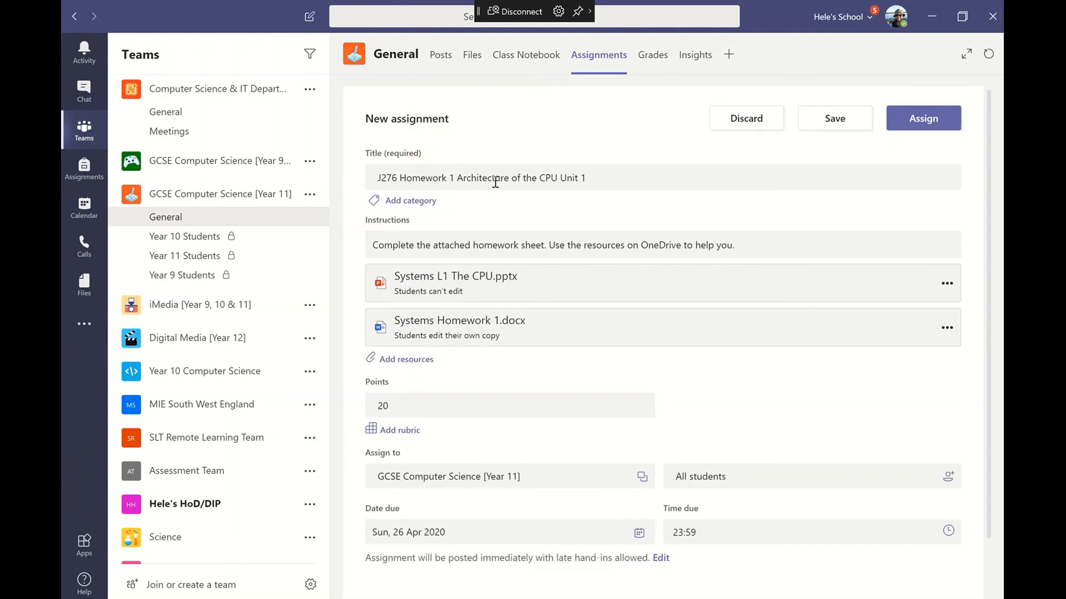